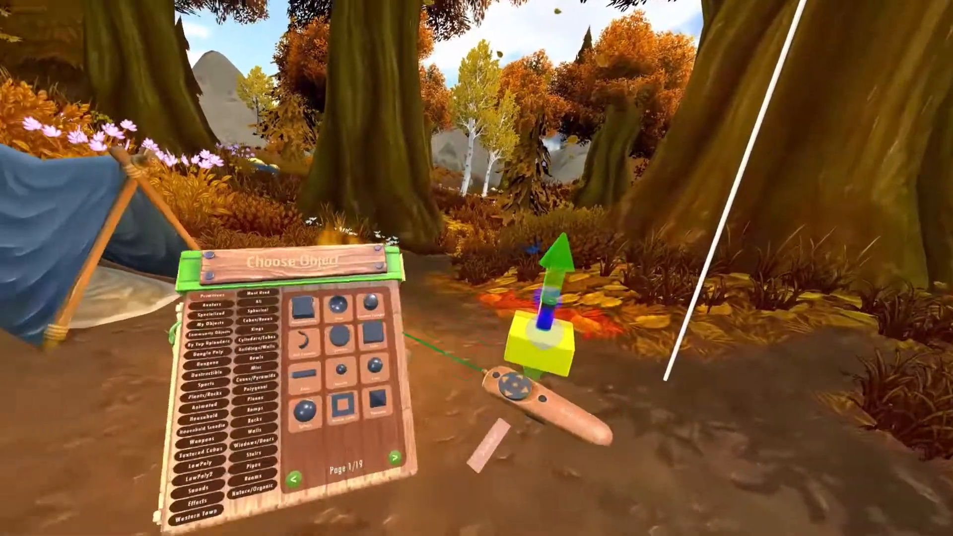
Open the colour palette and choose red for the push button's cap
click(408, 329)
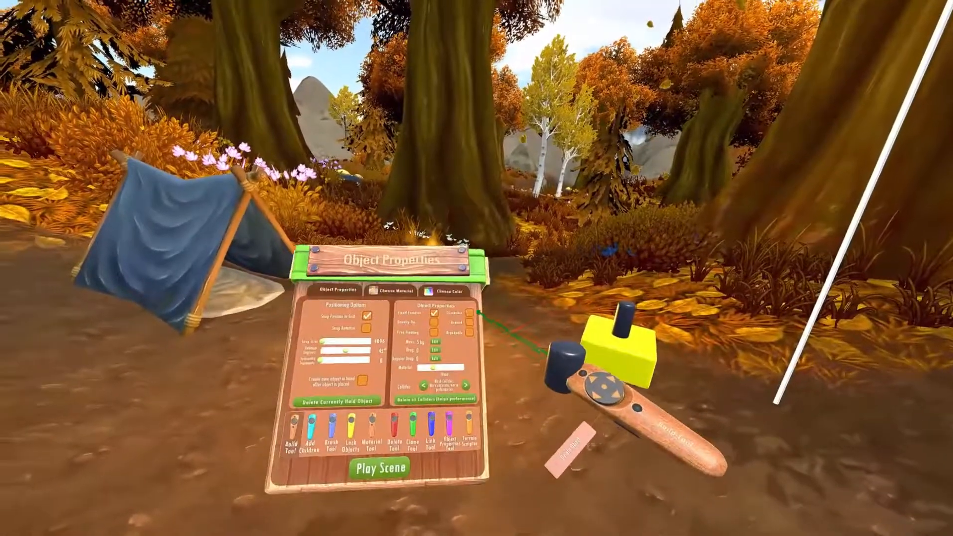
click(472, 294)
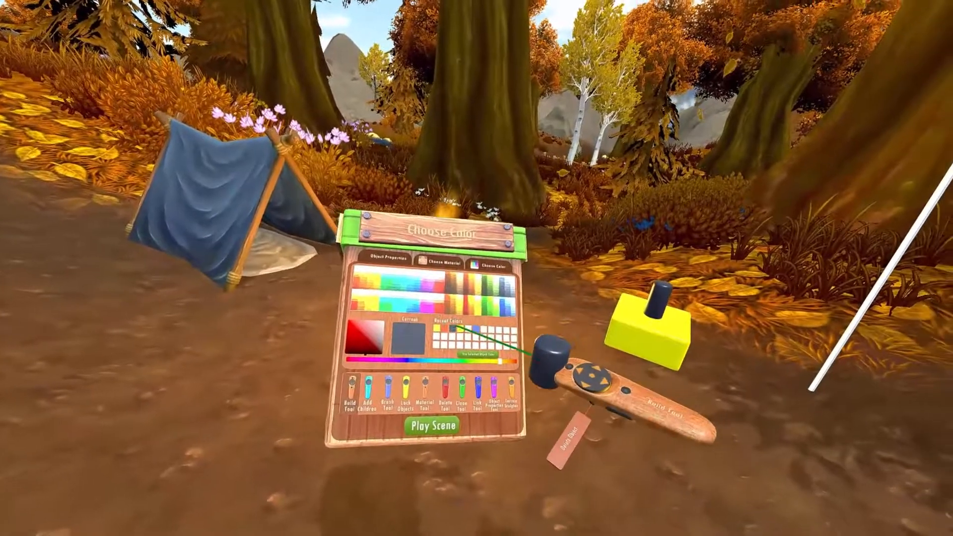
click(444, 329)
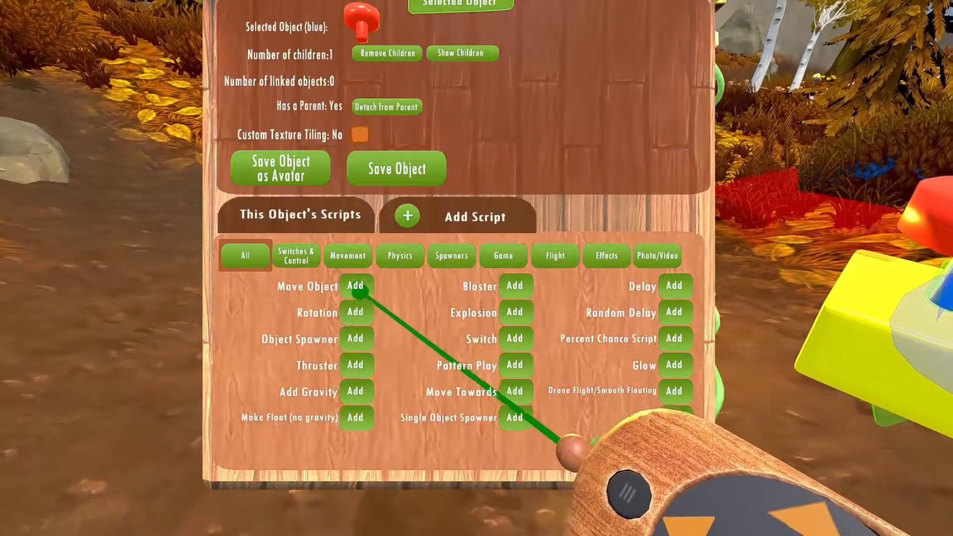
Start a Move Object script for the red button cap, activated When Touched By Controller, with Time to Move set to 2 eighths of a second
click(356, 290)
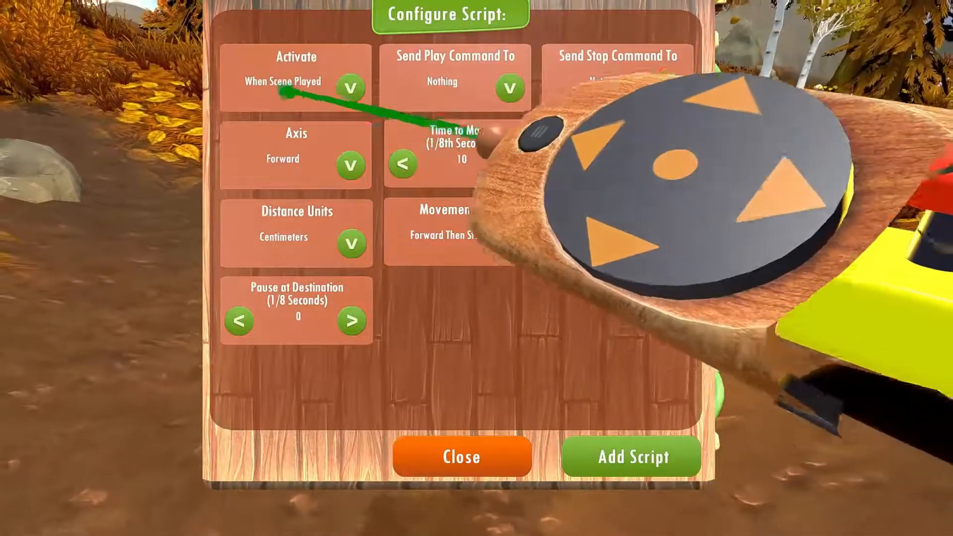
click(291, 88)
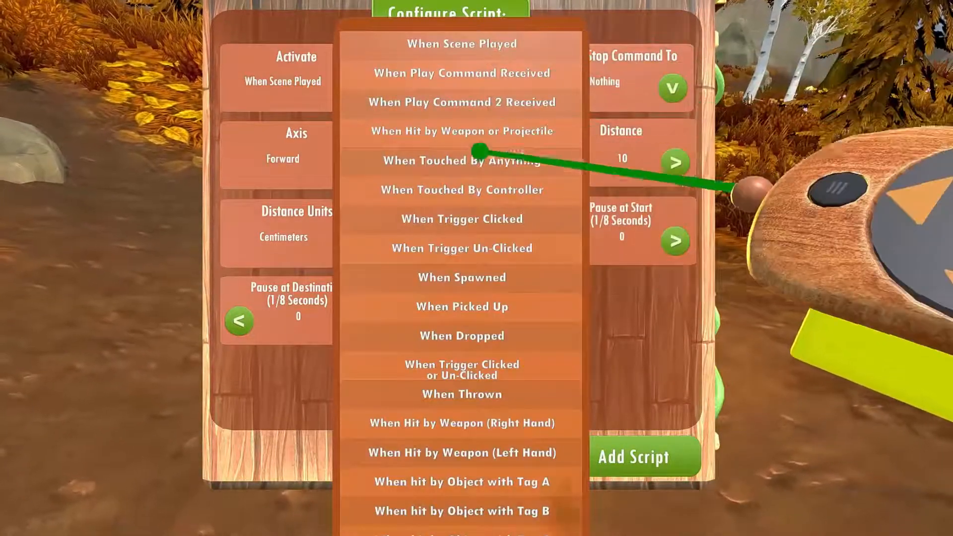
click(447, 188)
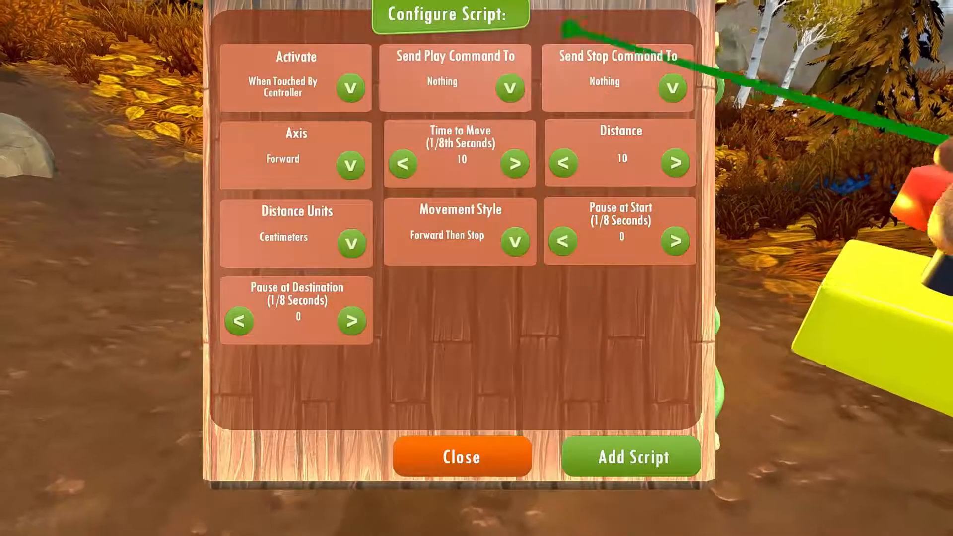
click(400, 164)
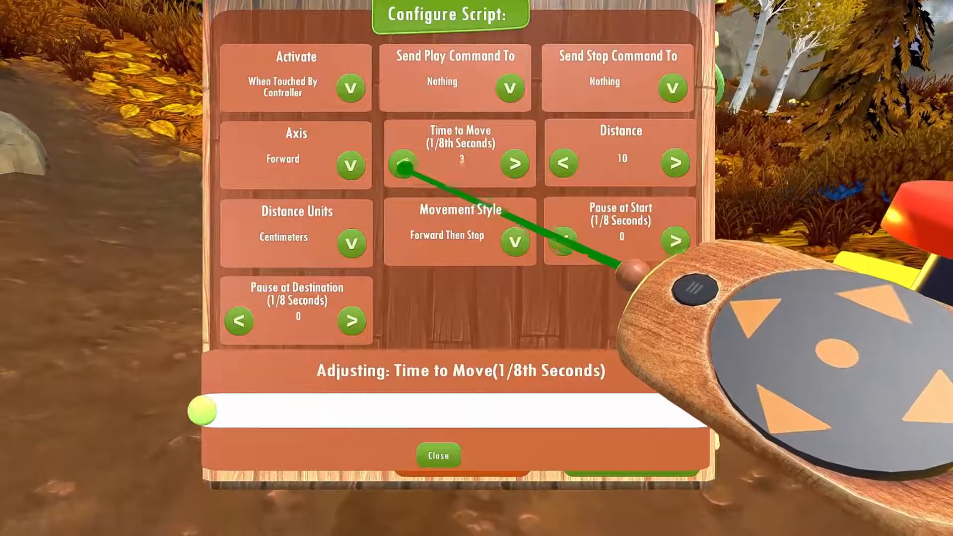
click(403, 164)
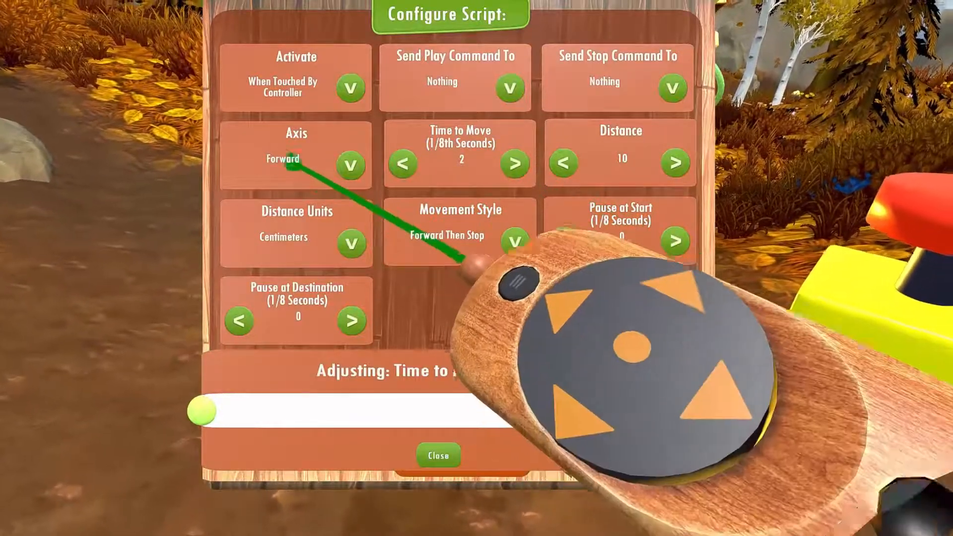
Set the Move Object script's axis to Up and its distance to -5 centimeters
click(351, 165)
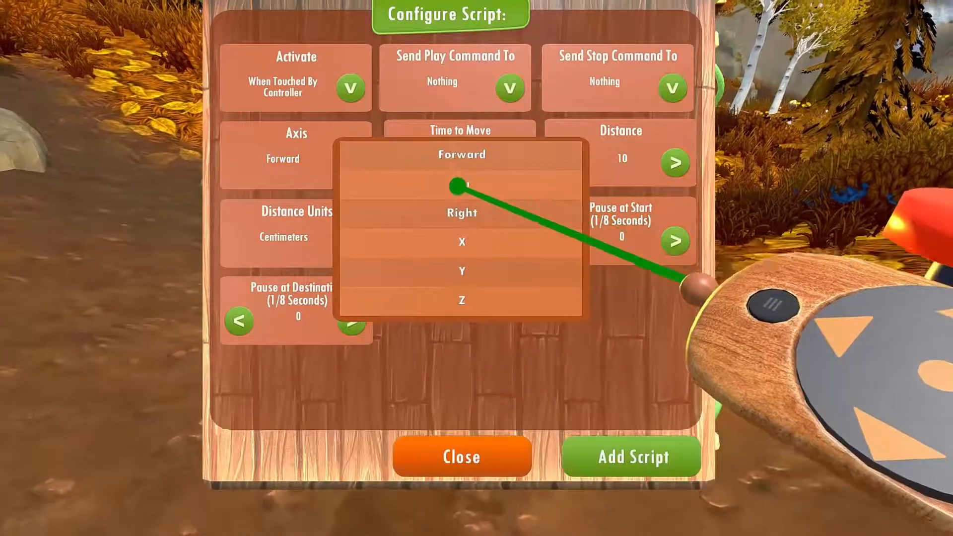
click(458, 185)
click(675, 162)
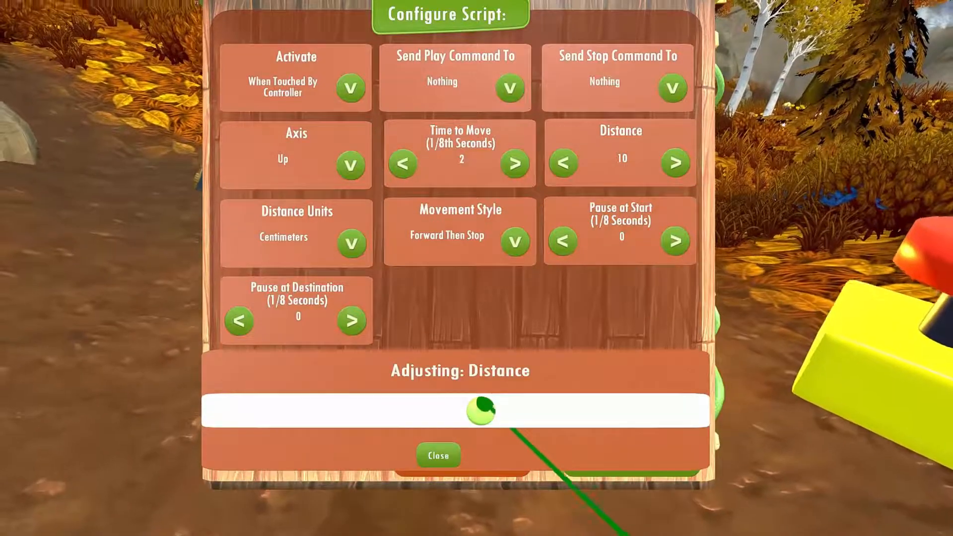
drag(481, 406, 445, 410)
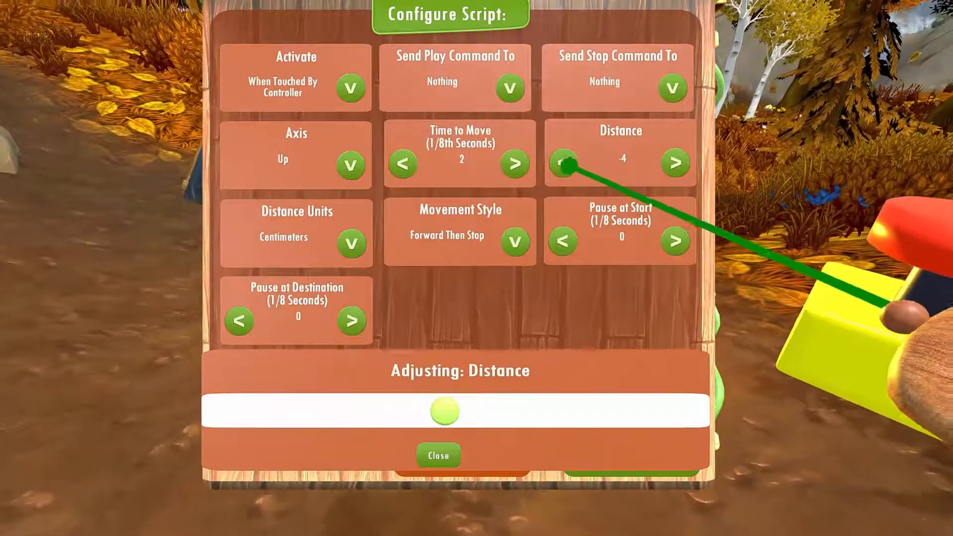
click(568, 164)
Set the movement style to Forward Then Back (Once), add the Move Object script to the cap and close its configuration
click(453, 239)
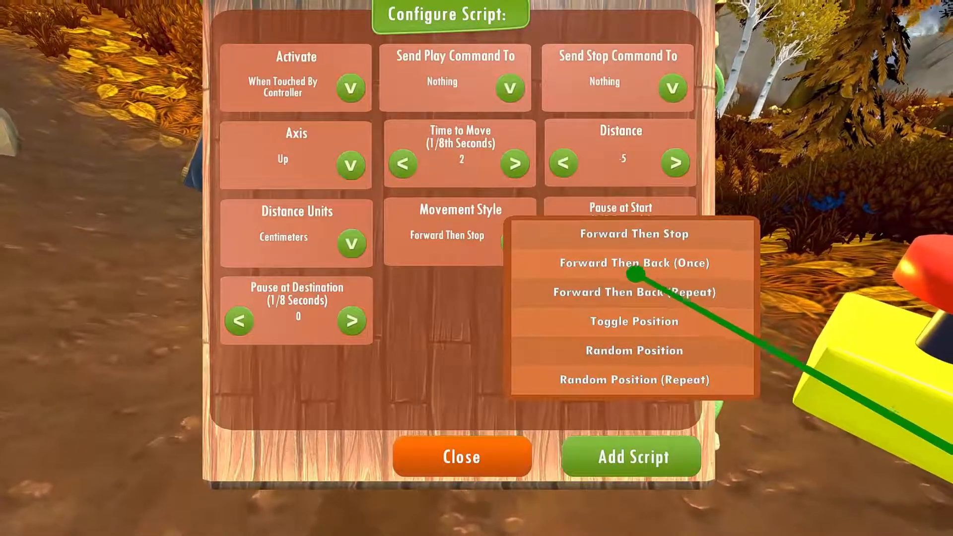
click(608, 274)
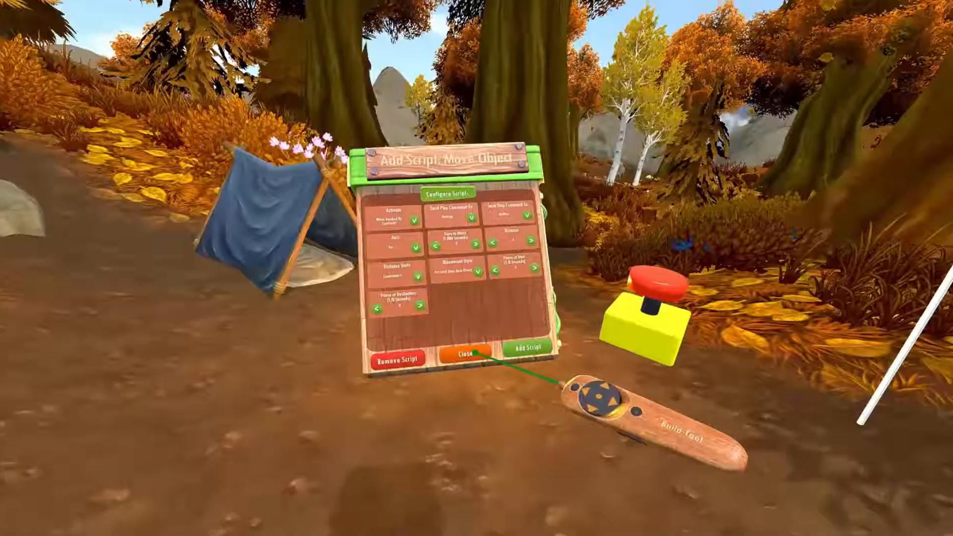
click(497, 446)
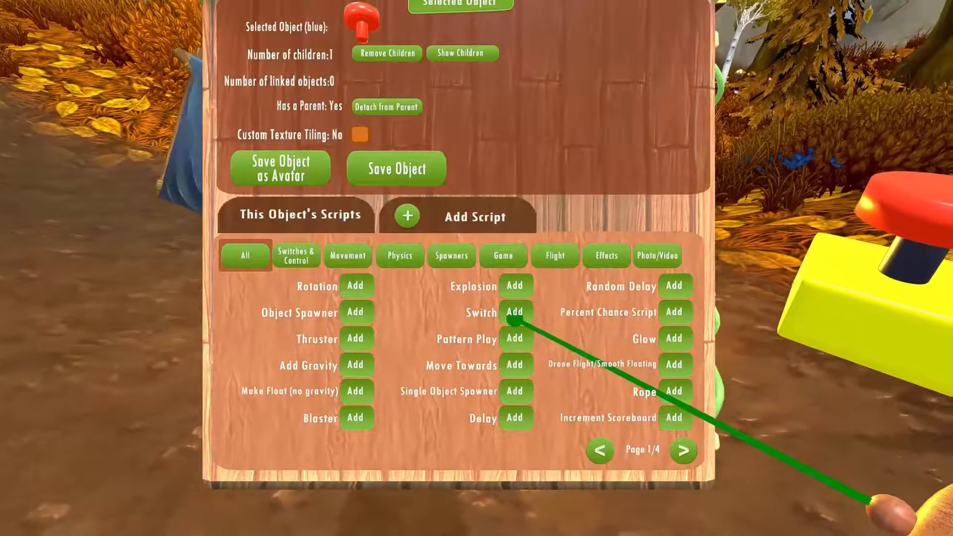
Start a Switch script for the red cap, activated When Touched By Controller and sending its play command to This Object
click(515, 312)
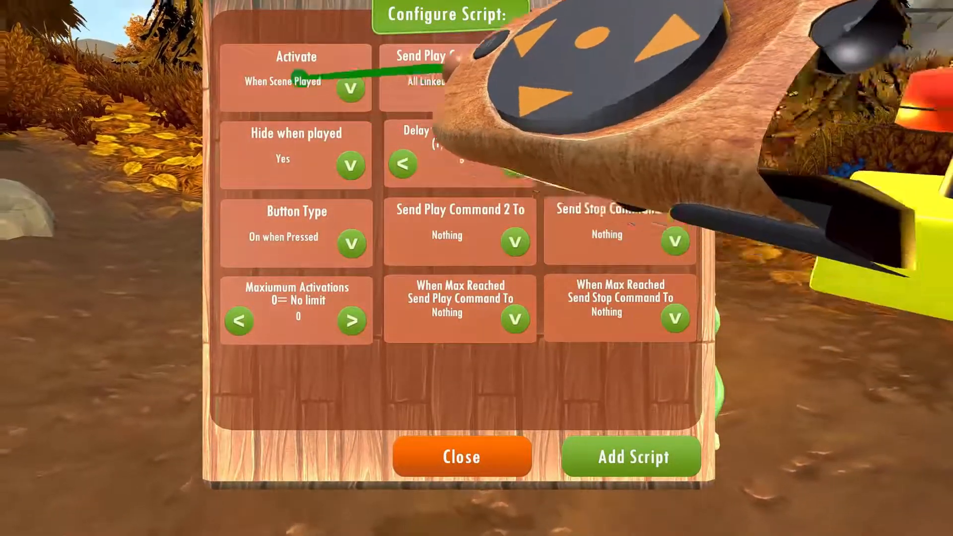
click(299, 78)
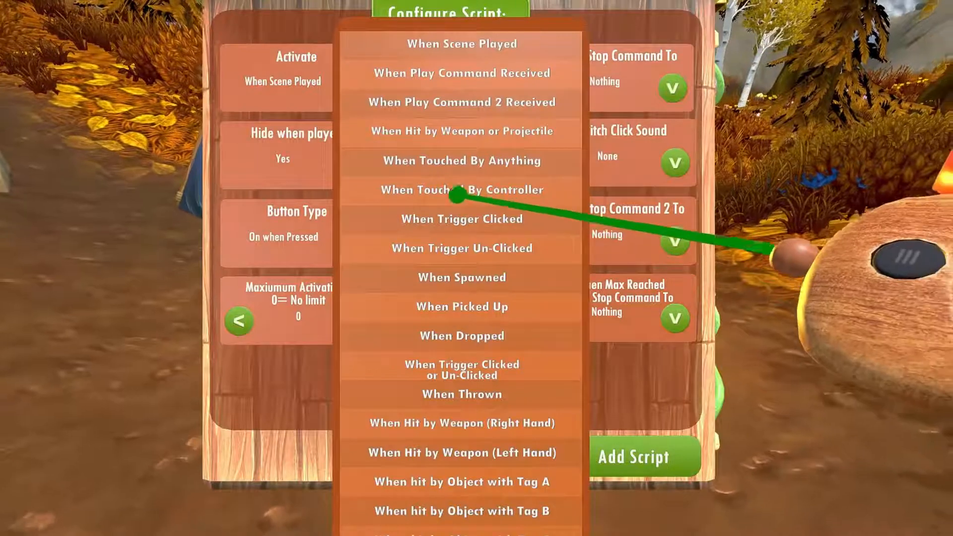
click(456, 192)
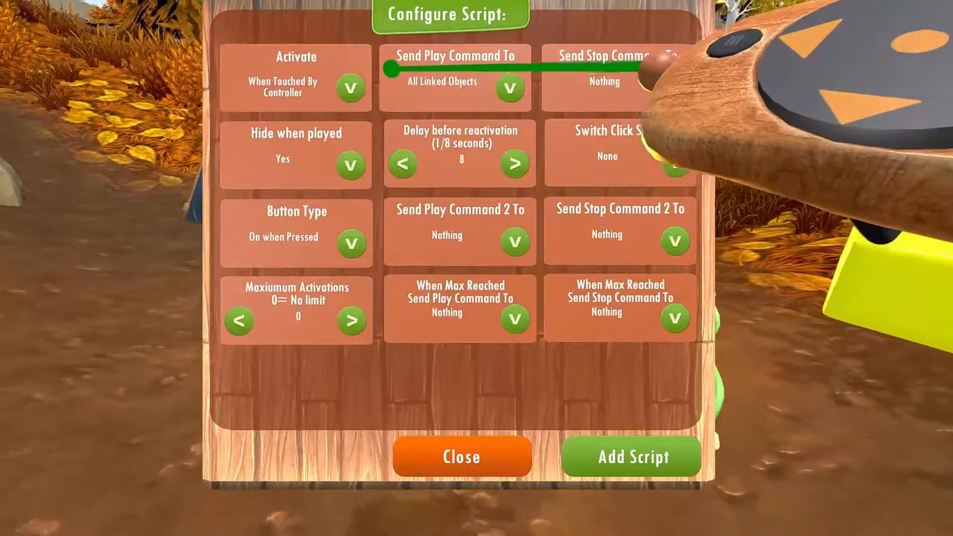
click(511, 88)
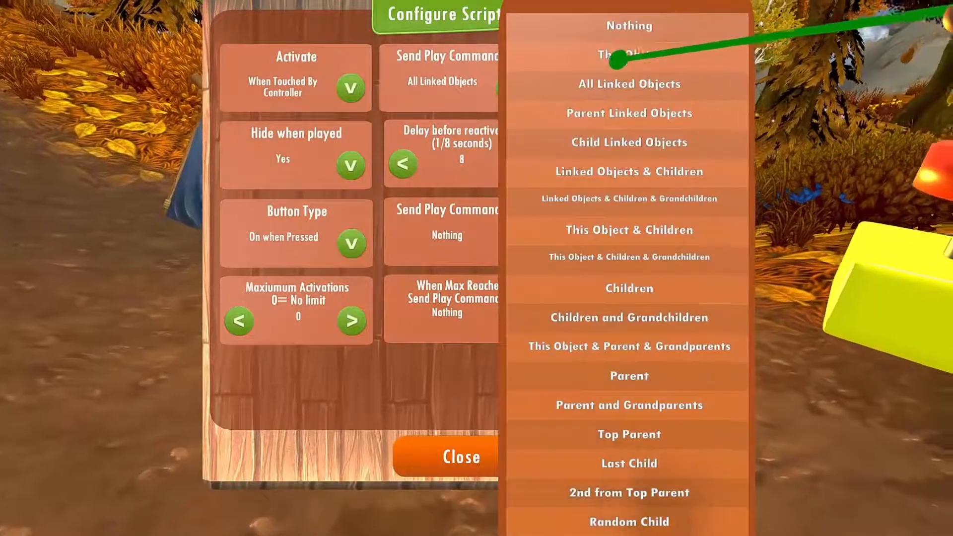
click(616, 53)
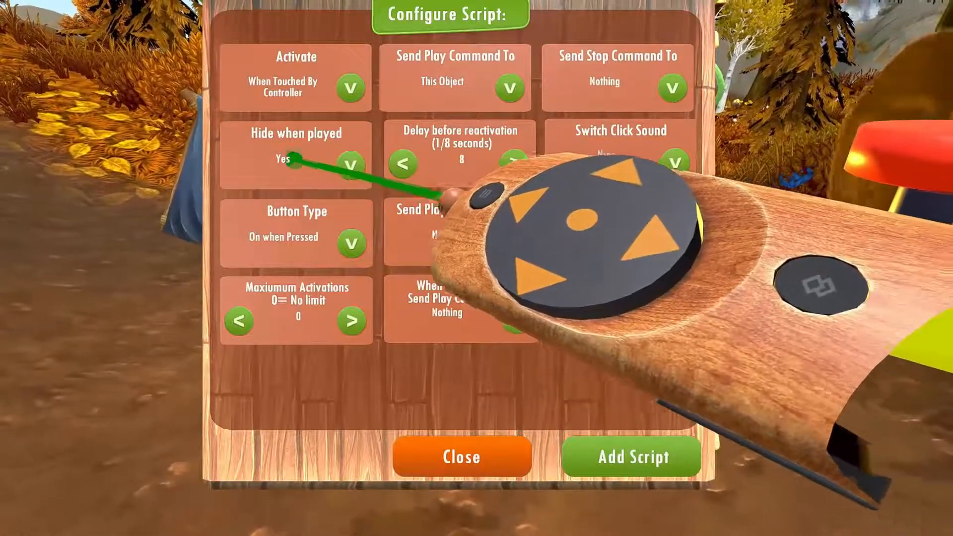
Set the Switch script's Hide when played to No and its delay before reactivation to 4 eighths of a second
click(293, 158)
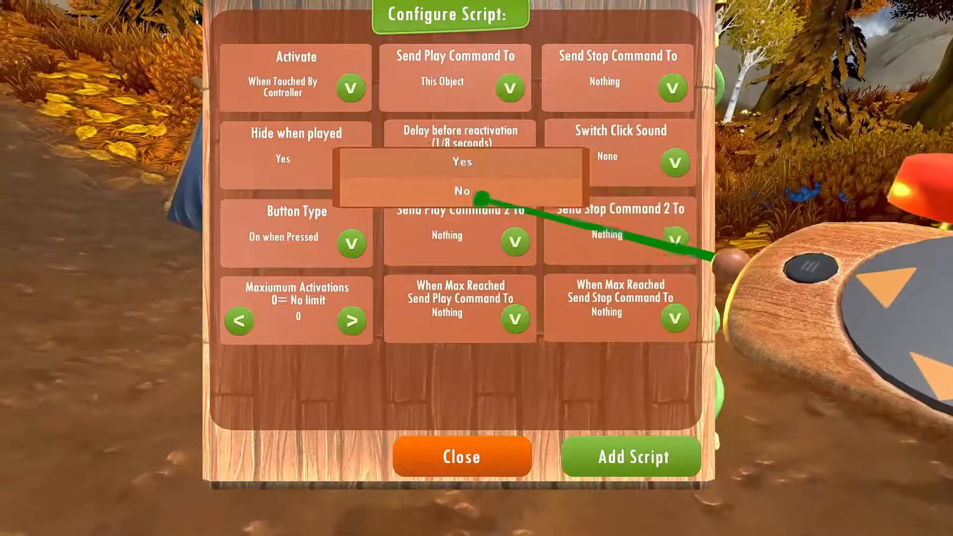
click(460, 199)
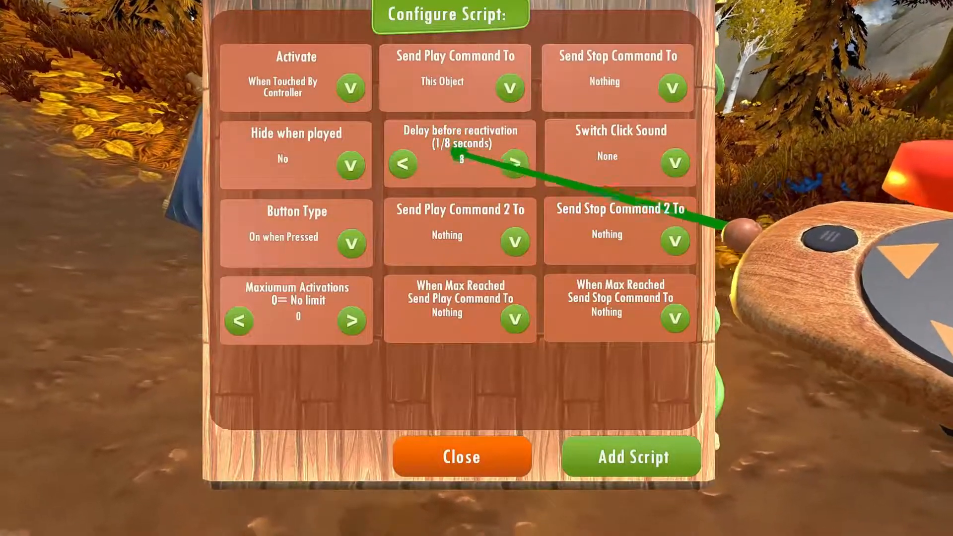
click(403, 164)
click(404, 164)
click(404, 164)
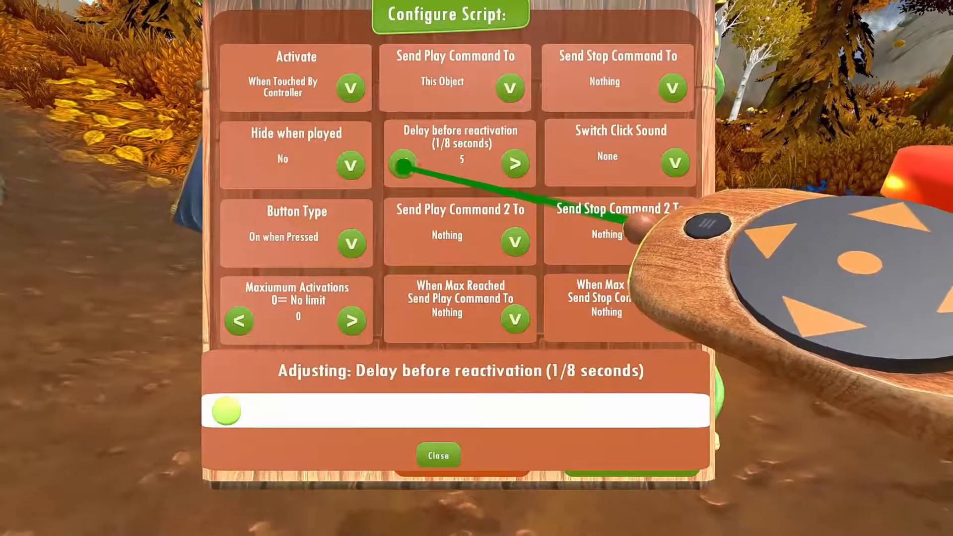
click(404, 164)
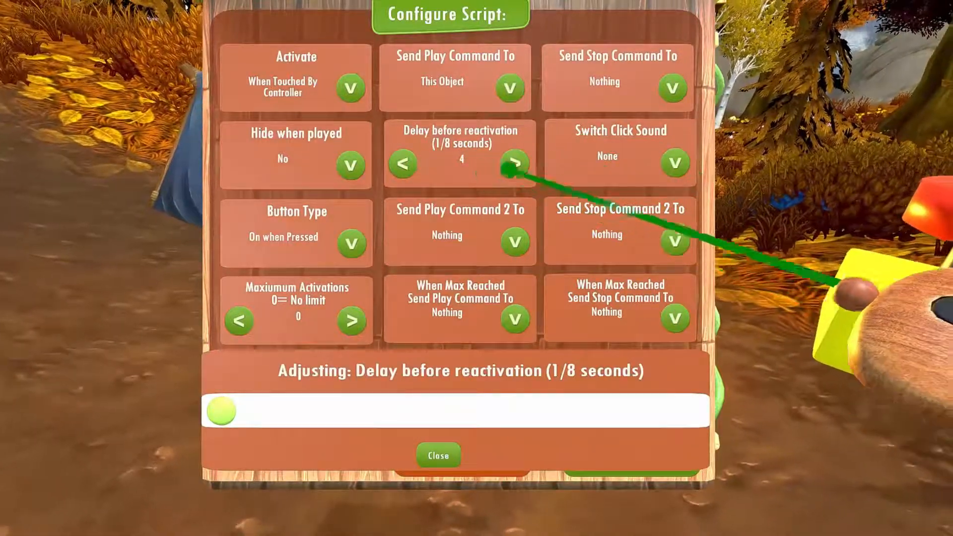
Set the switch click sound to Click 1, add the Switch script to the cap and close its configuration
click(603, 163)
click(802, 184)
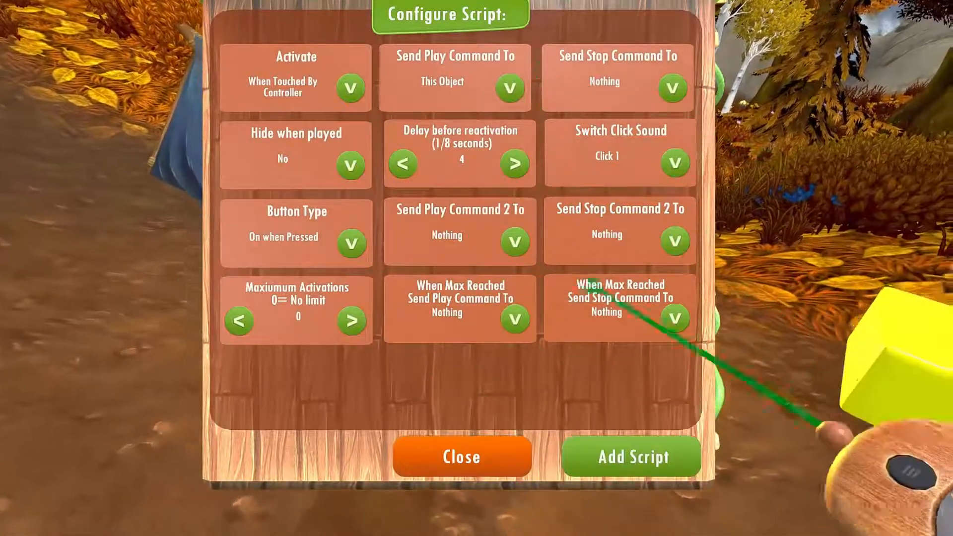
click(650, 459)
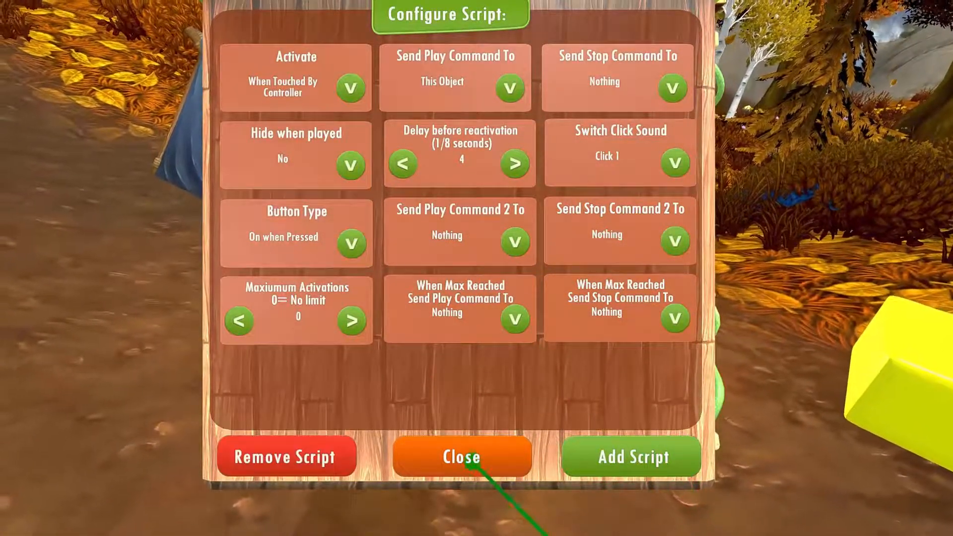
click(482, 466)
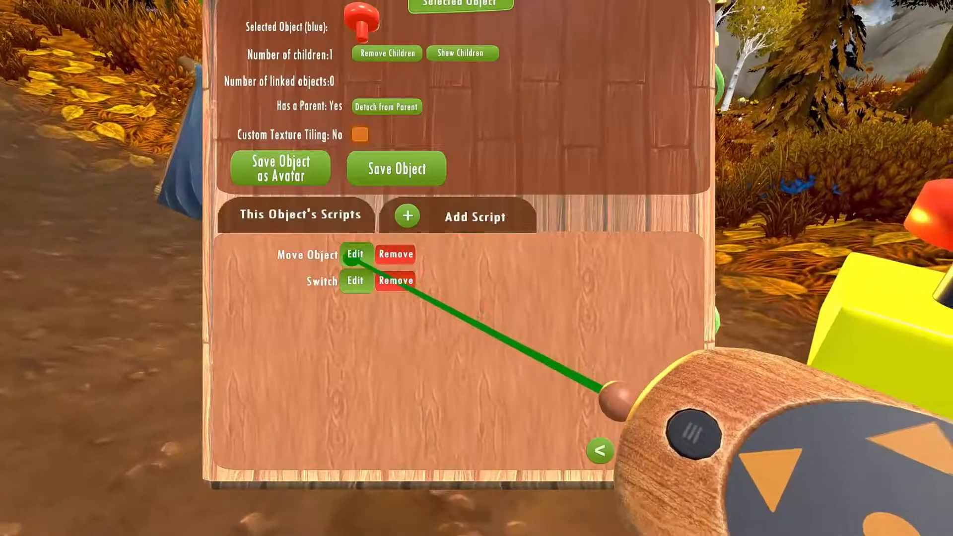
Change the existing Move Object script's activation to When Play Command Received and close its configuration
click(355, 254)
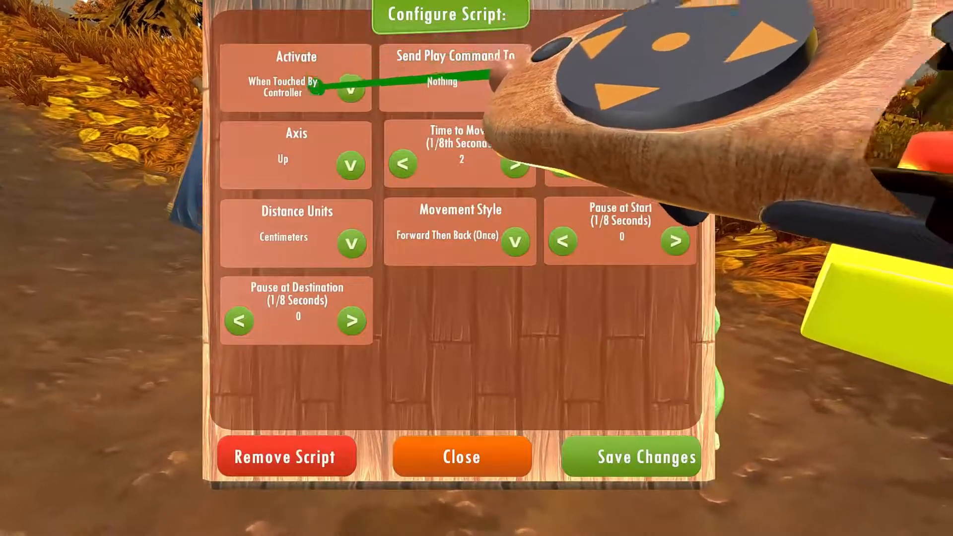
click(308, 90)
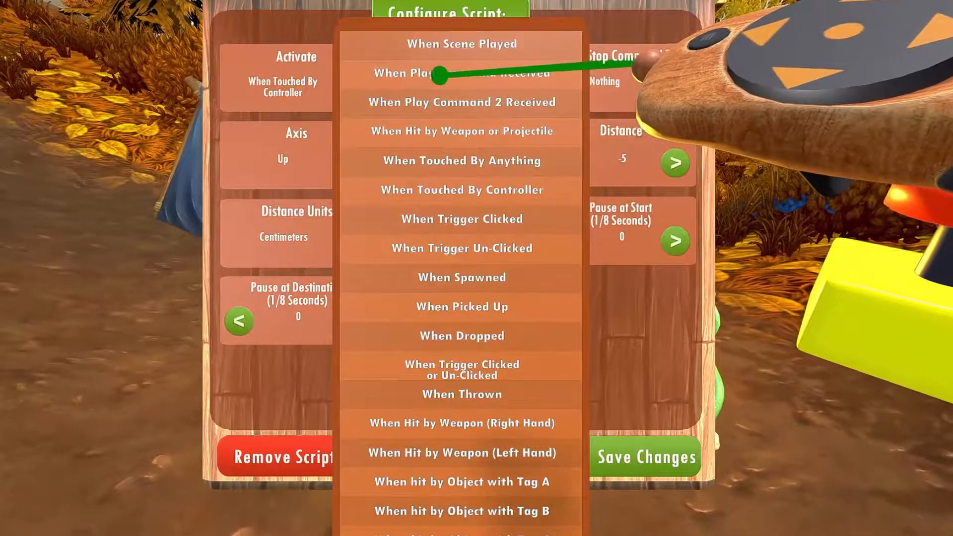
click(418, 73)
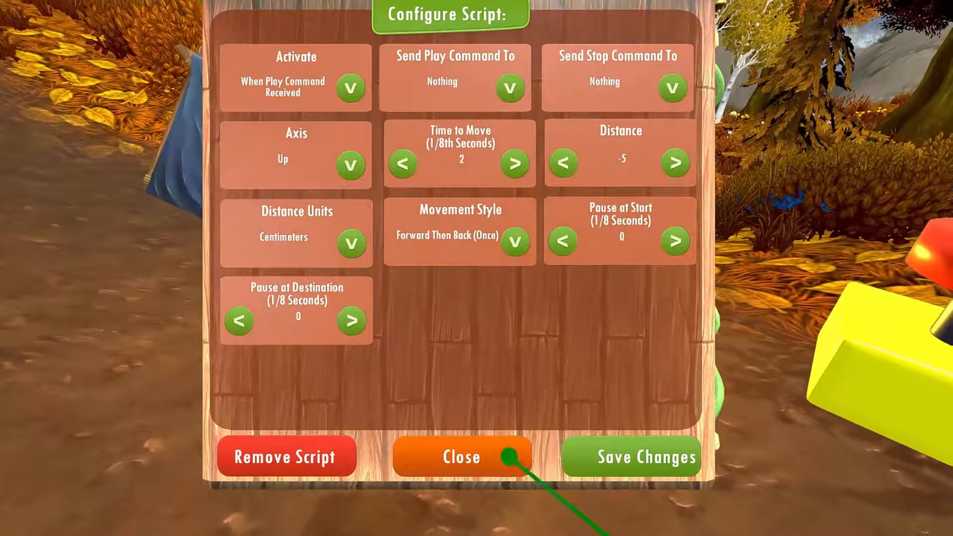
click(488, 457)
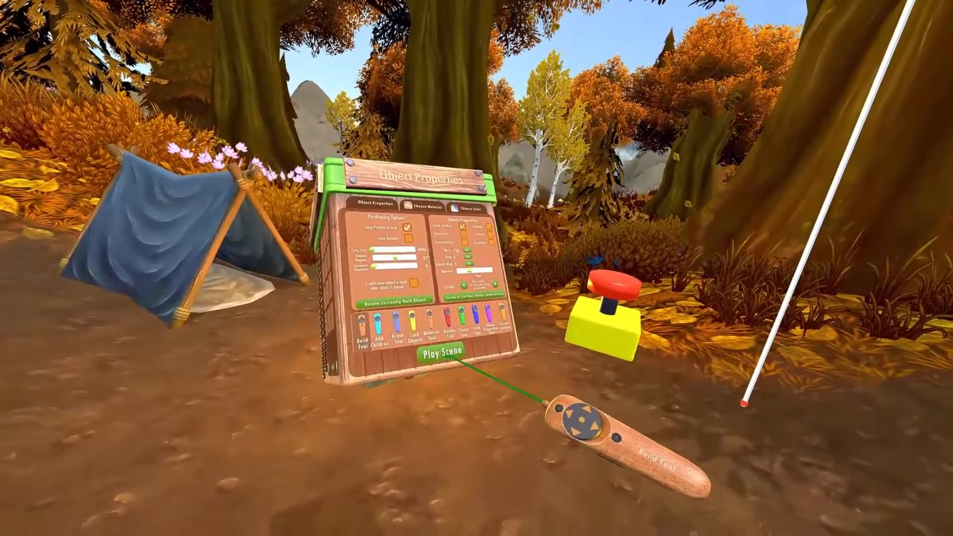
Play the scene to test the red push button and return to scene editing
click(440, 354)
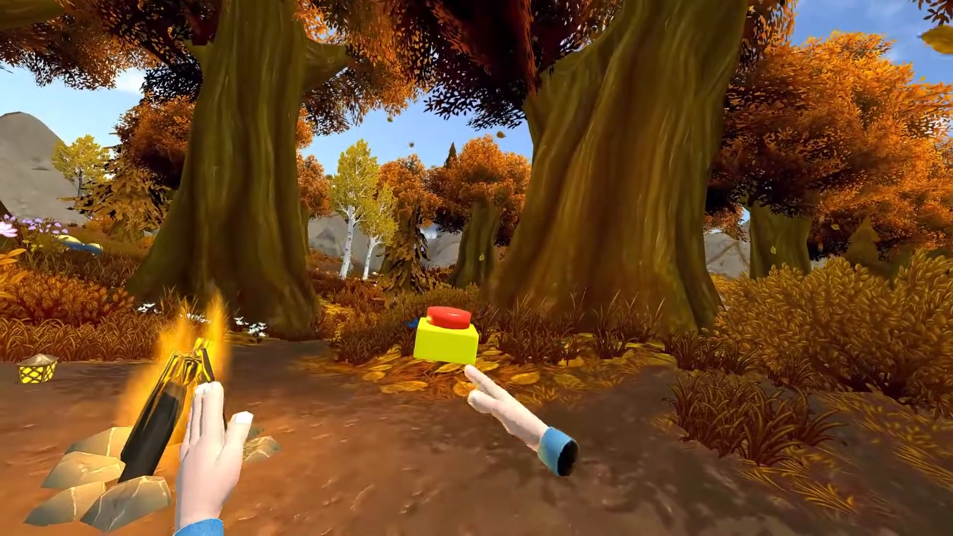
key(Escape)
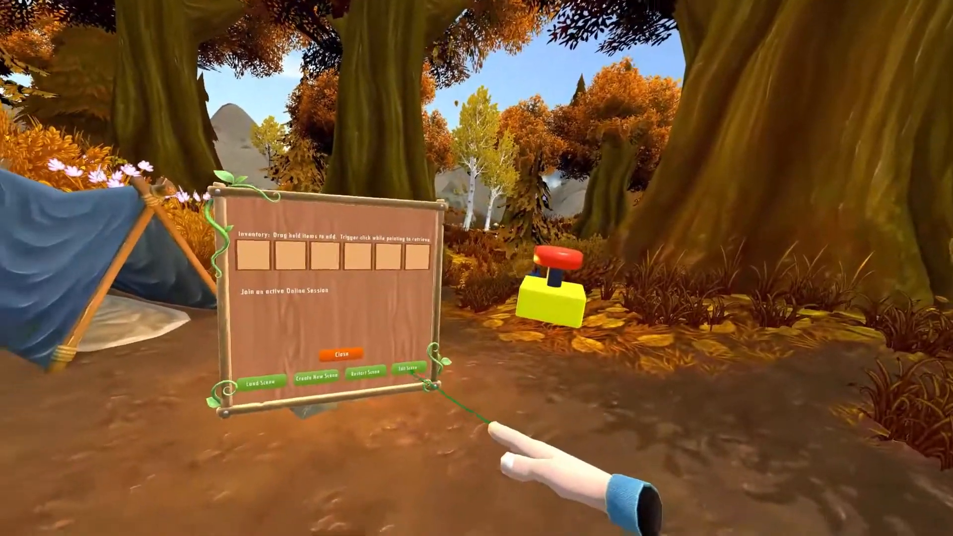
click(408, 368)
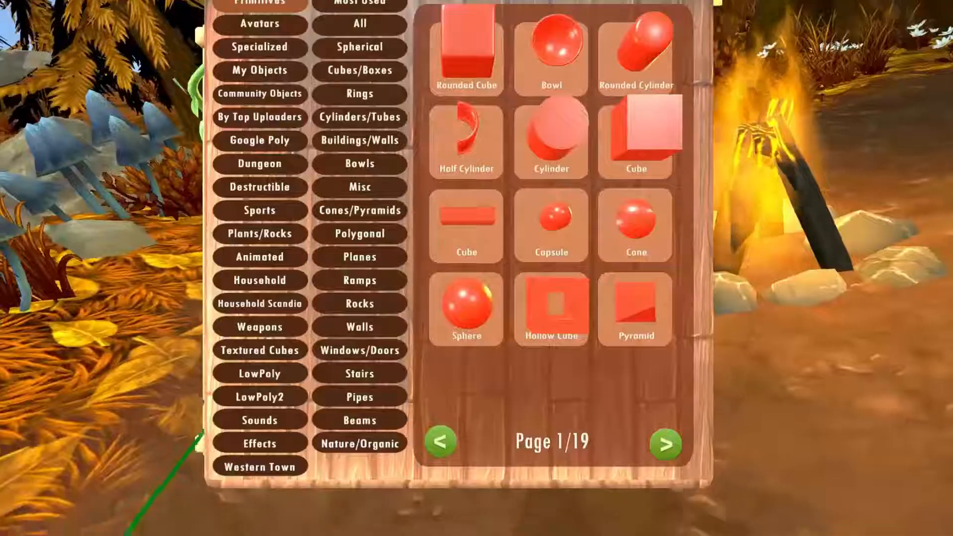
Open the Bells category of the sound objects and place a bell sound object beside the push button
click(286, 418)
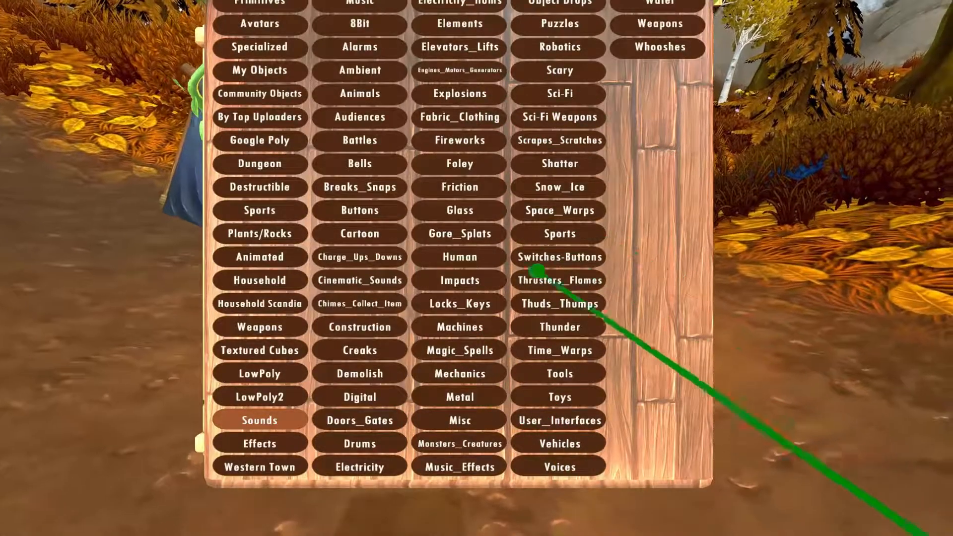
click(383, 168)
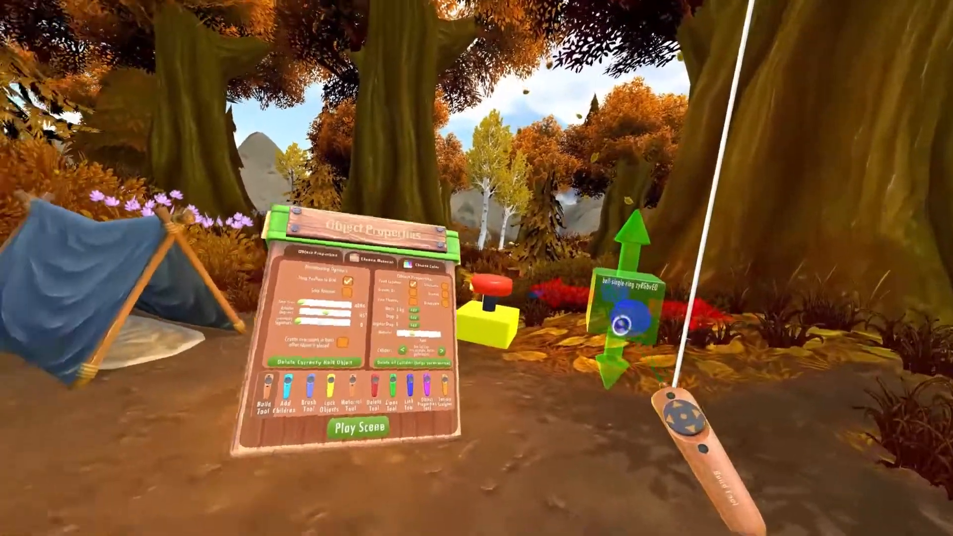
Set the bell's Sound Effect script to play When Play Command Received and close its configuration
click(620, 325)
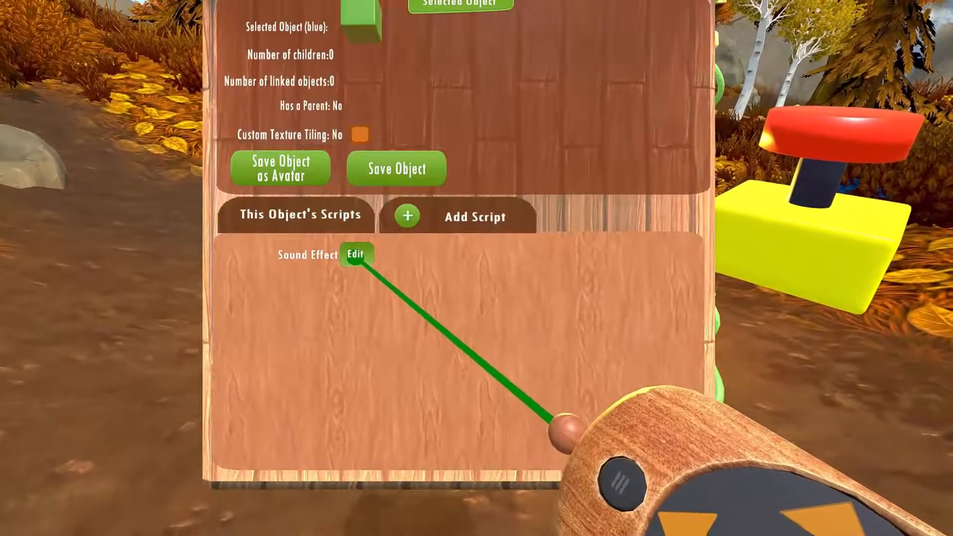
click(355, 255)
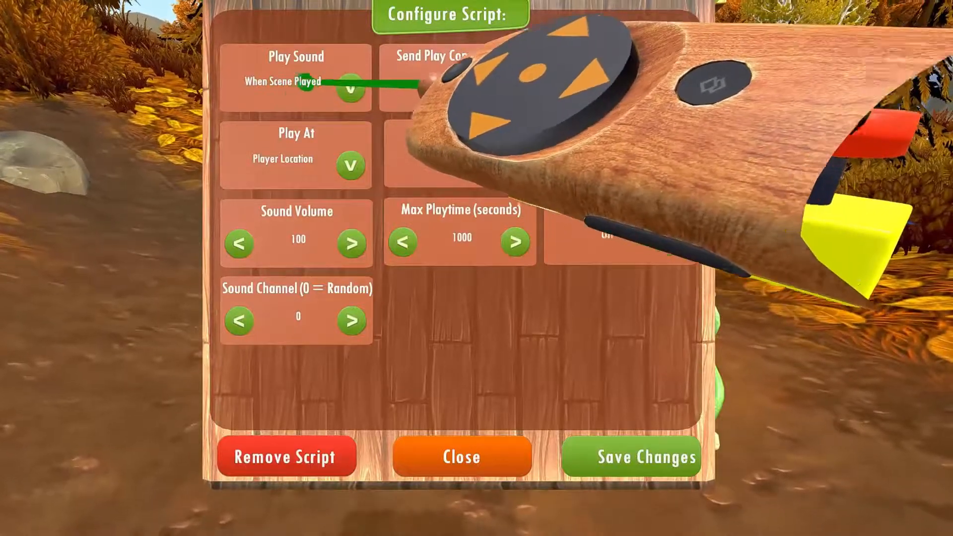
click(323, 90)
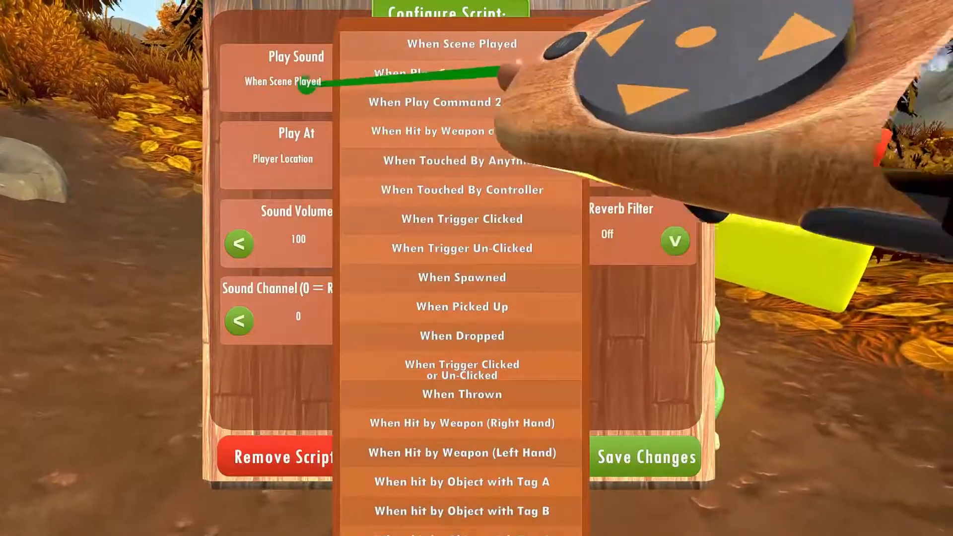
click(457, 76)
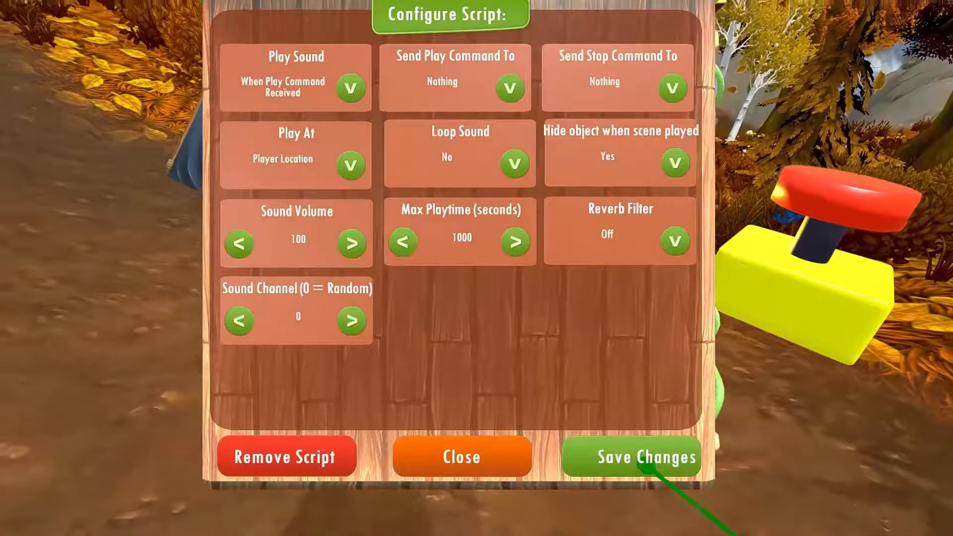
click(489, 461)
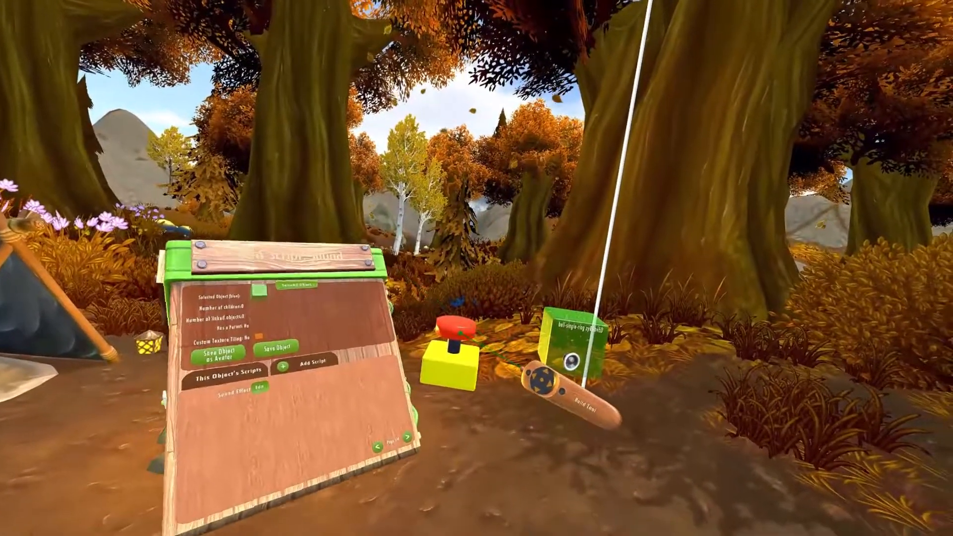
Link the push button's red cap to the bell sound object with the Link Tool and return to the Build Tool
click(465, 332)
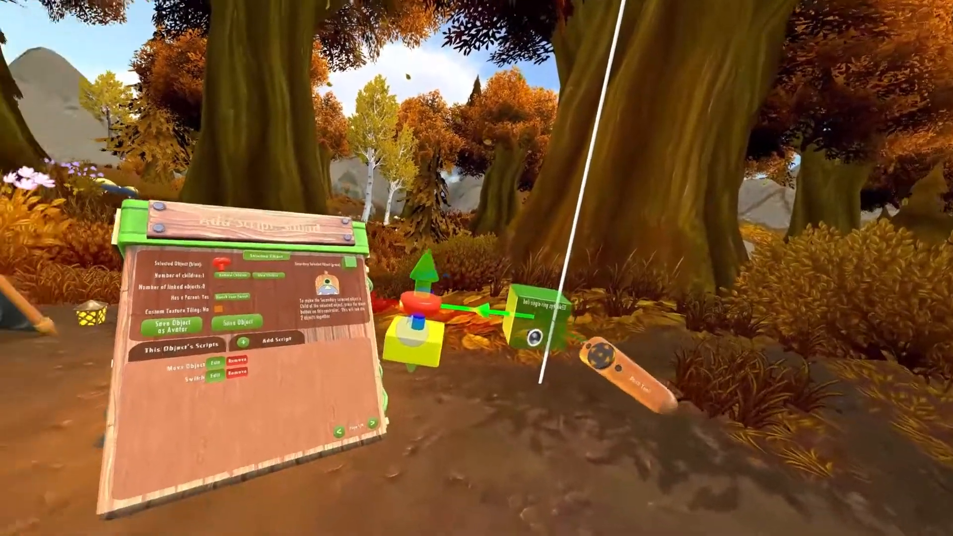
key(Right)
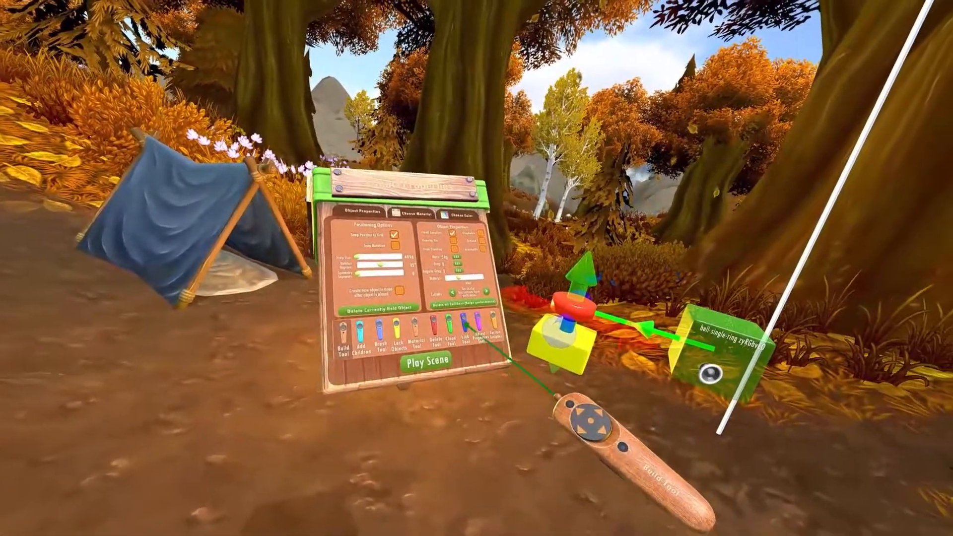
key(Left)
click(503, 315)
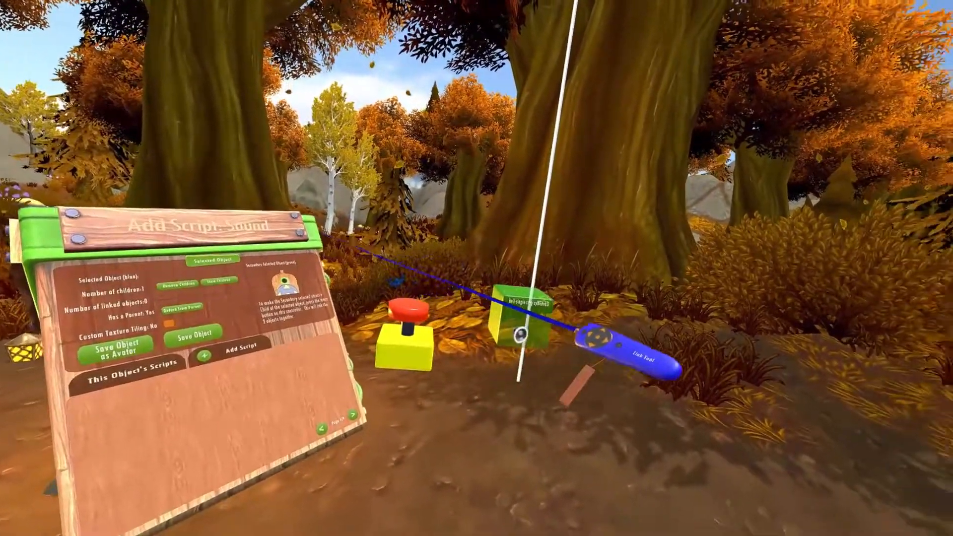
click(496, 310)
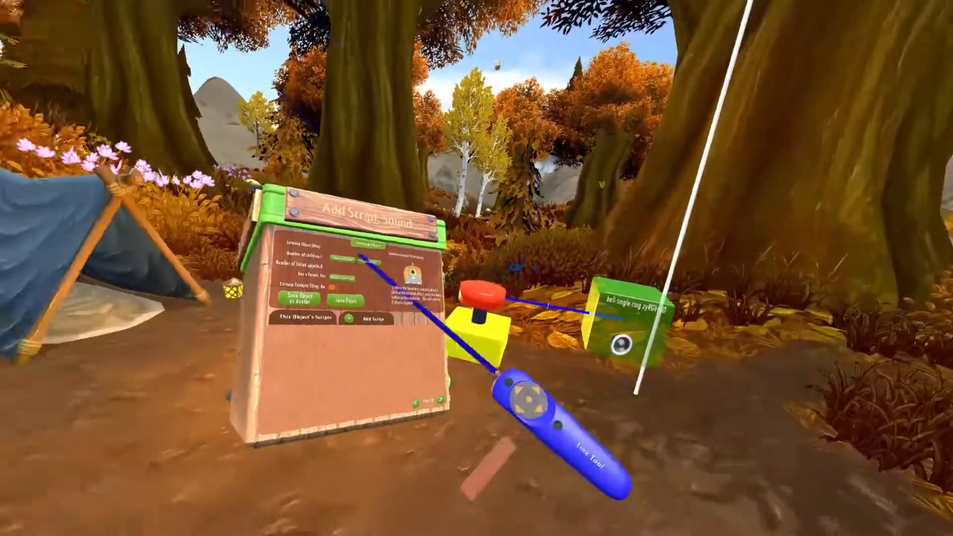
key(Right)
click(398, 342)
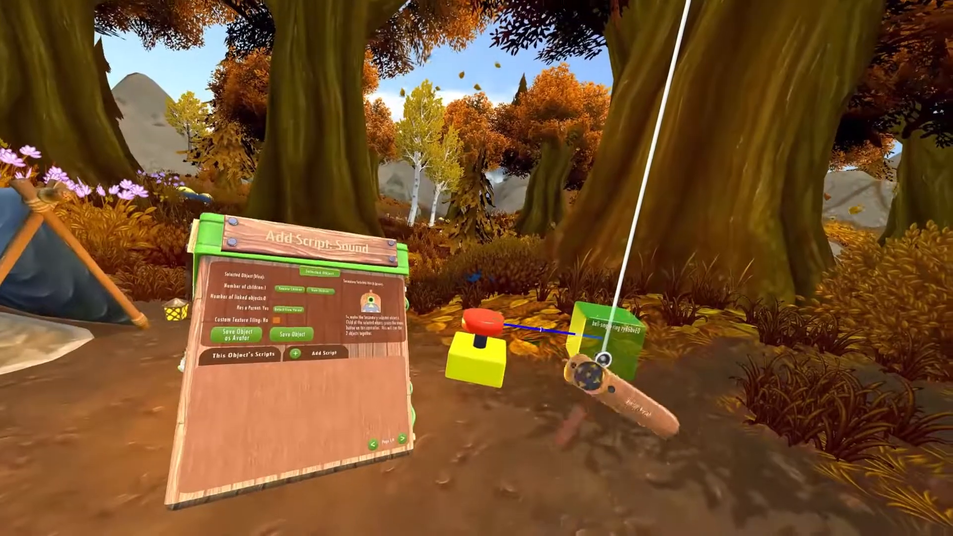
Set the red cap's Move Object script to send its play command to Parent Linked Objects and close its configuration
click(481, 322)
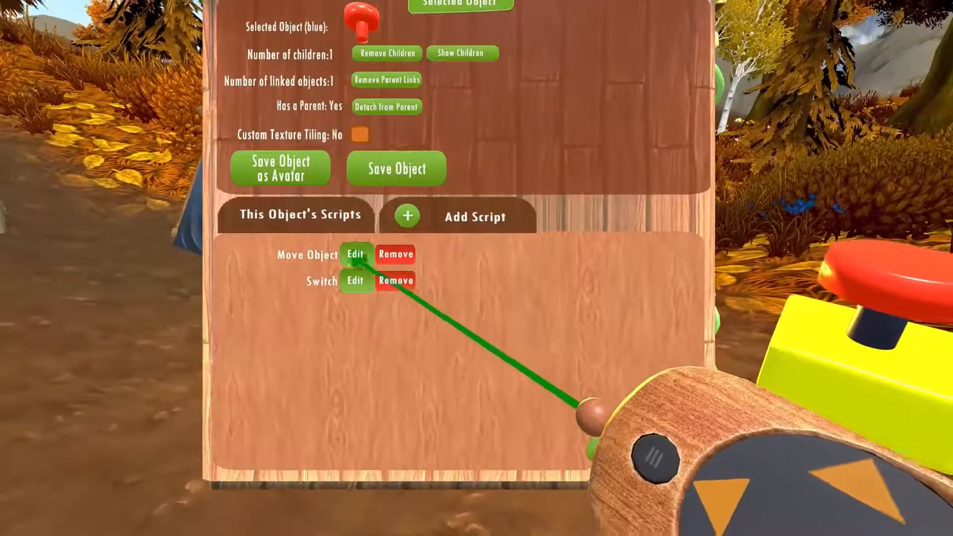
click(355, 254)
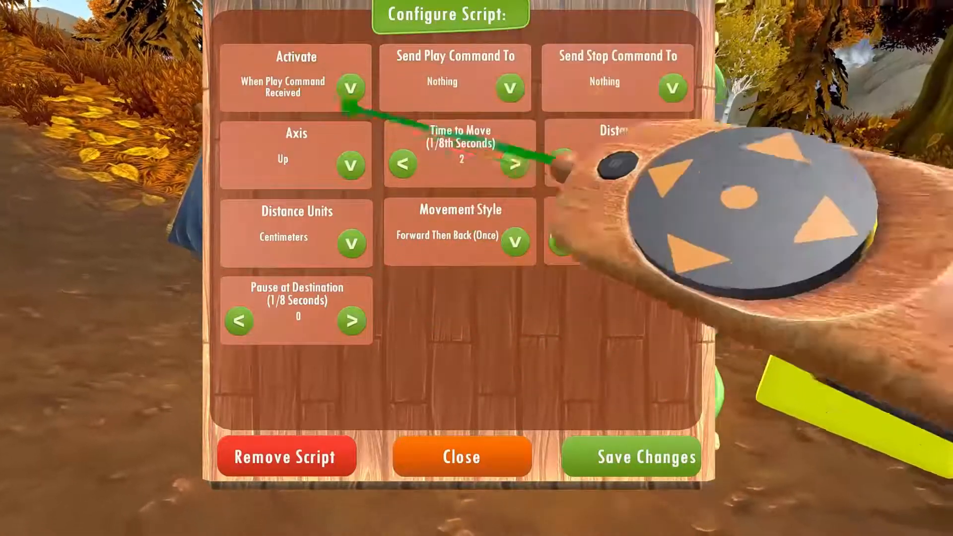
click(510, 89)
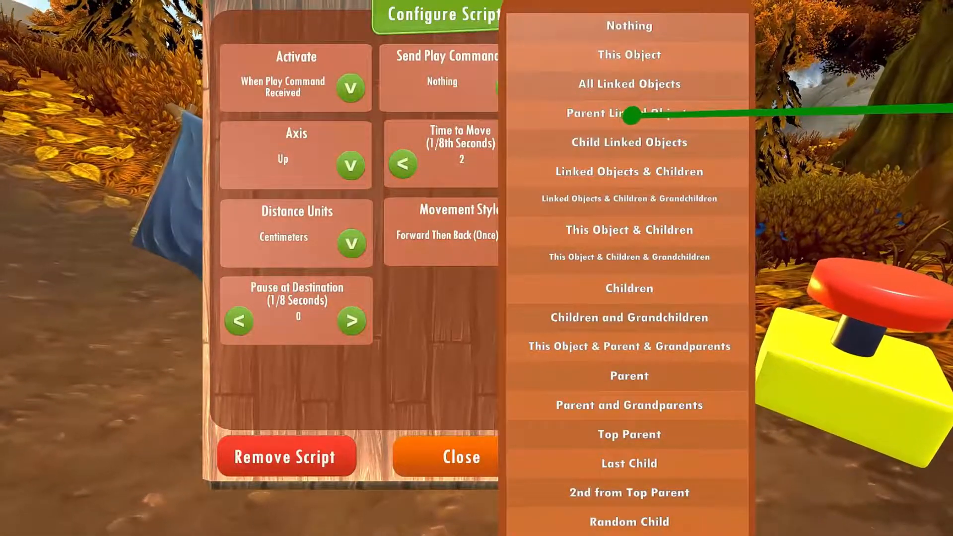
click(624, 114)
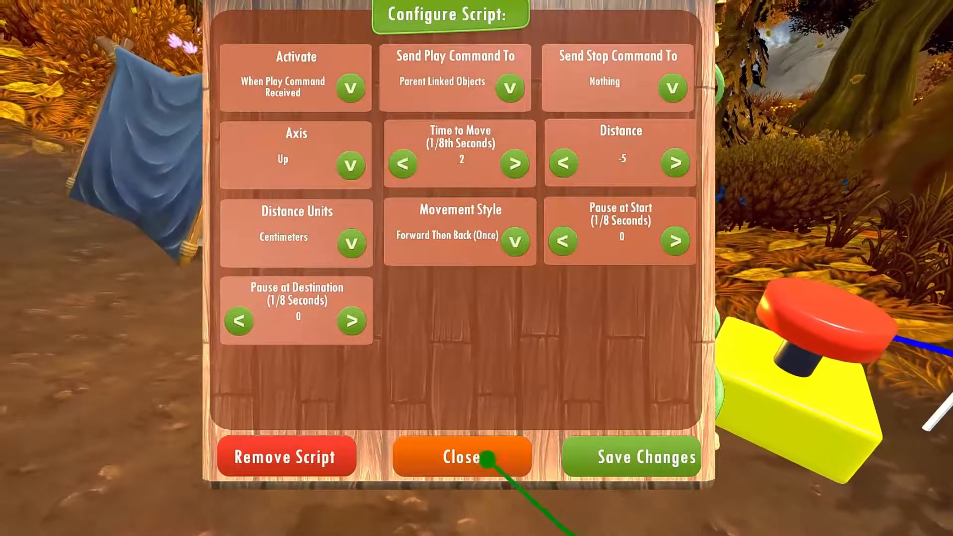
click(474, 469)
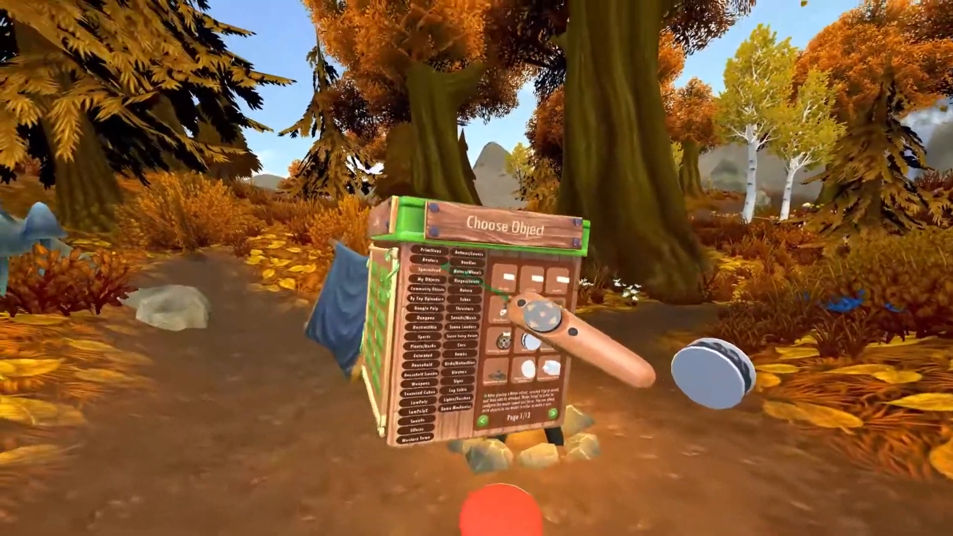
Choose a dark blue color for the rod attached to the motor wheel
click(431, 250)
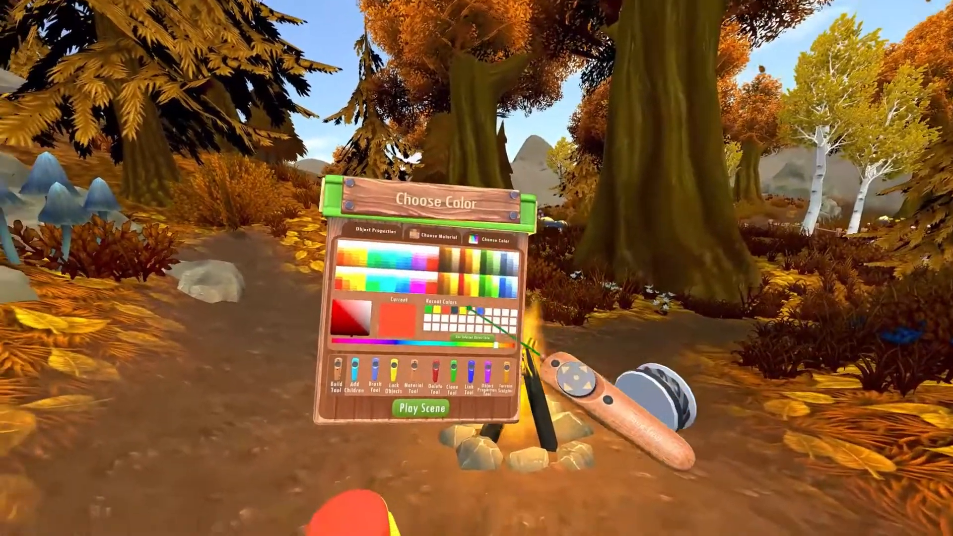
click(455, 310)
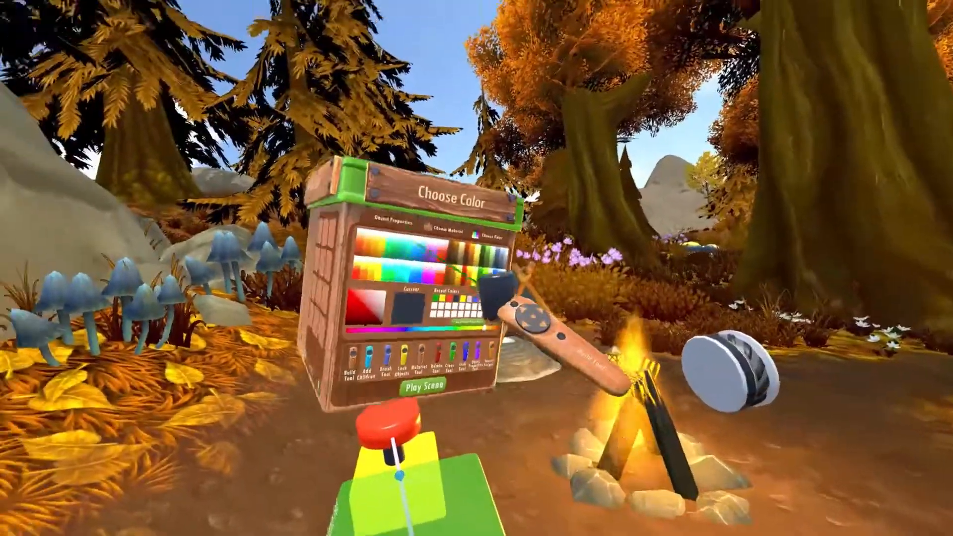
click(394, 221)
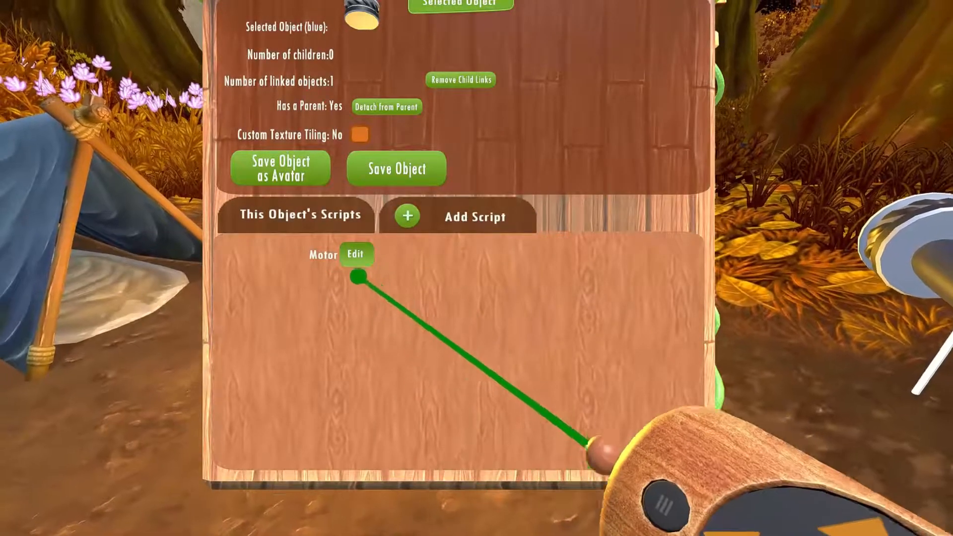
Set the Motor script's activation to When Play Command Received
click(355, 255)
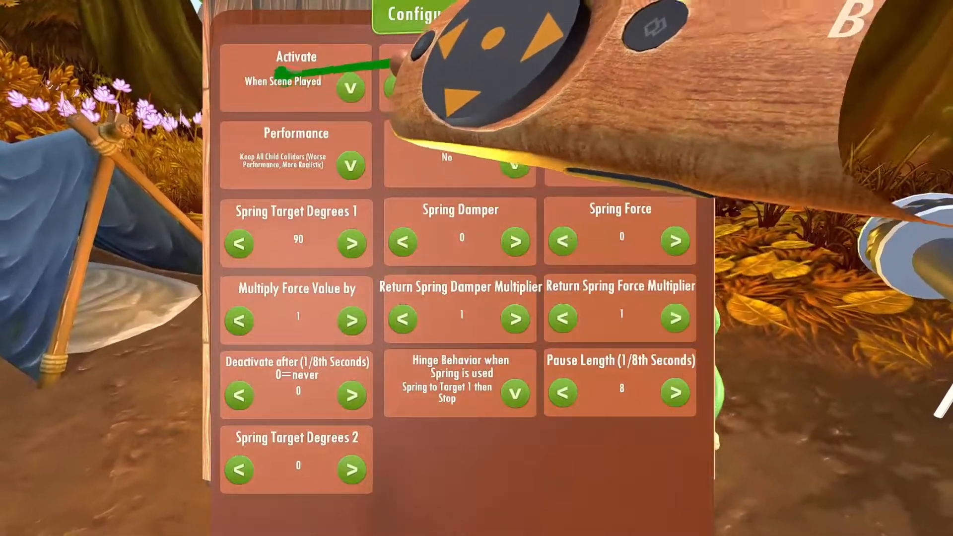
click(348, 86)
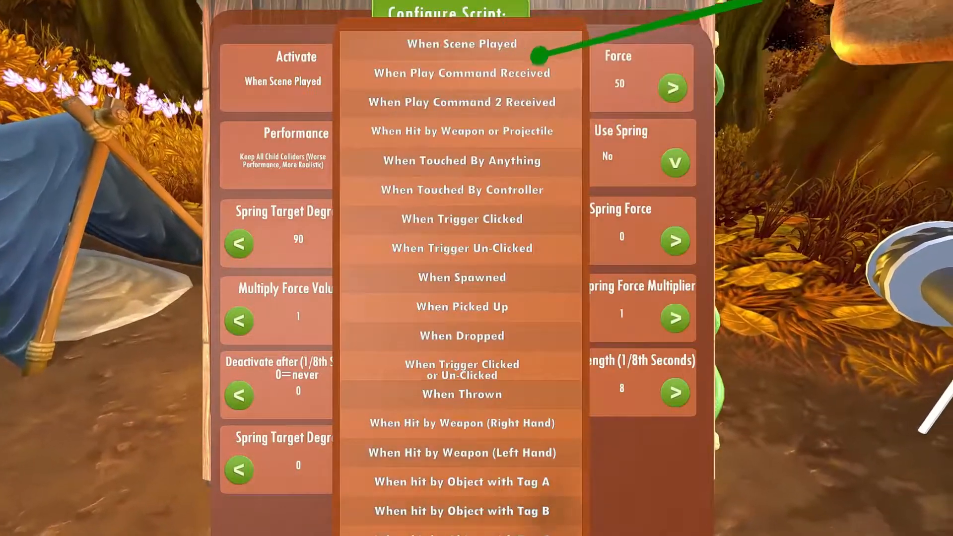
click(482, 80)
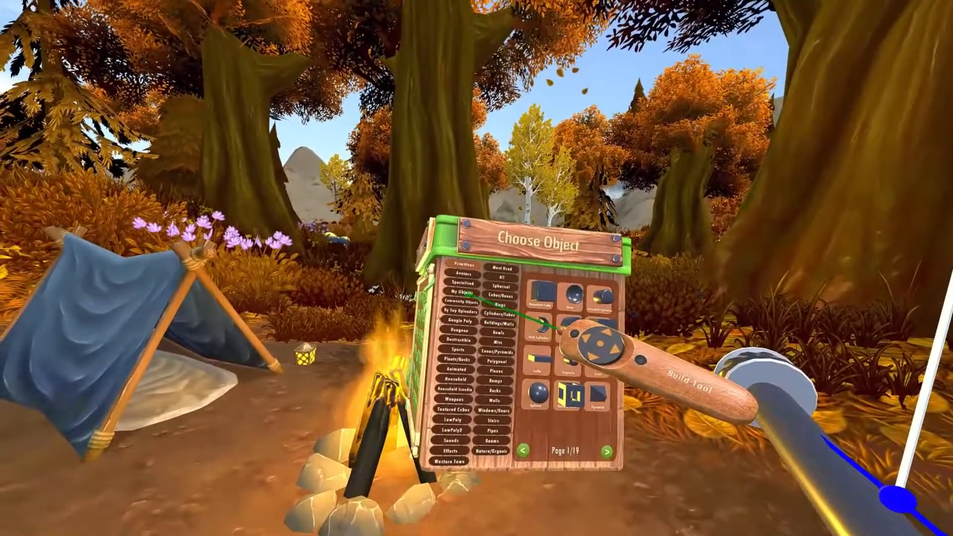
Add chains of grey spheres around the motor wheel, play the scene to test the ride and return to scene editing
click(453, 297)
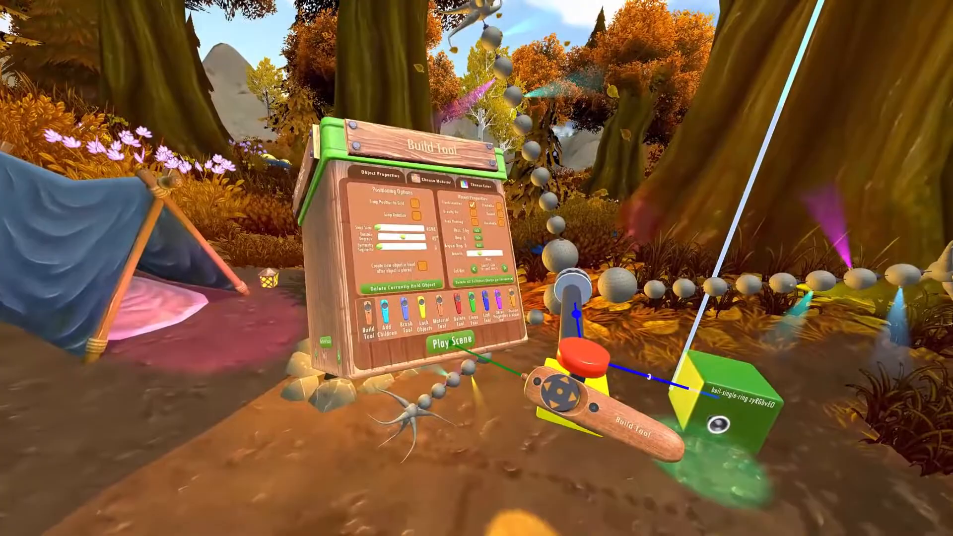
click(452, 342)
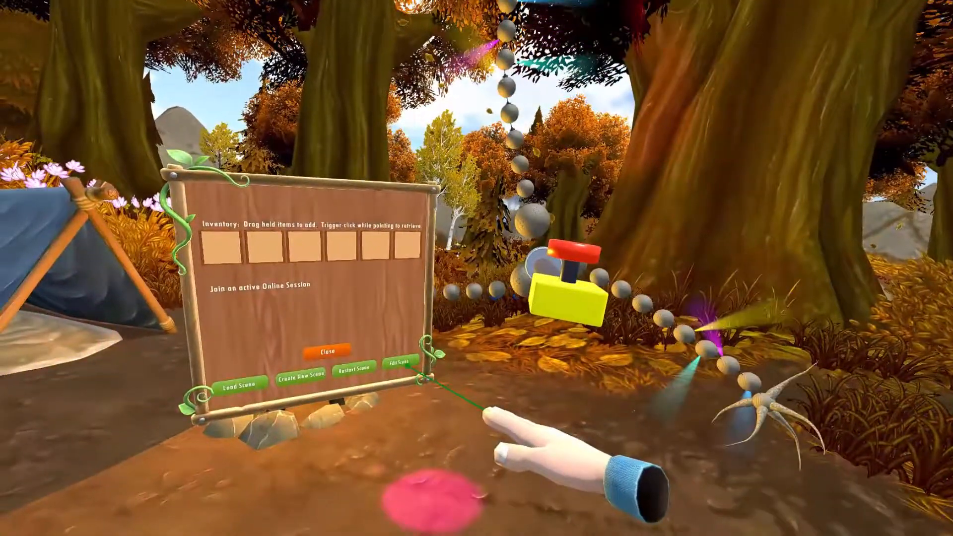
click(399, 363)
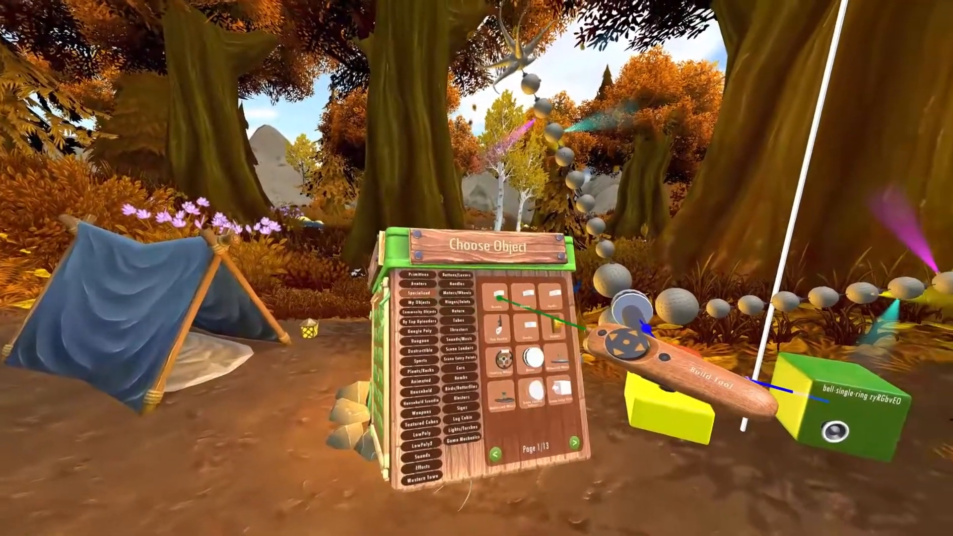
Place a white stand beneath the yellow push button box and play the scene to test it
mouse_move(484, 295)
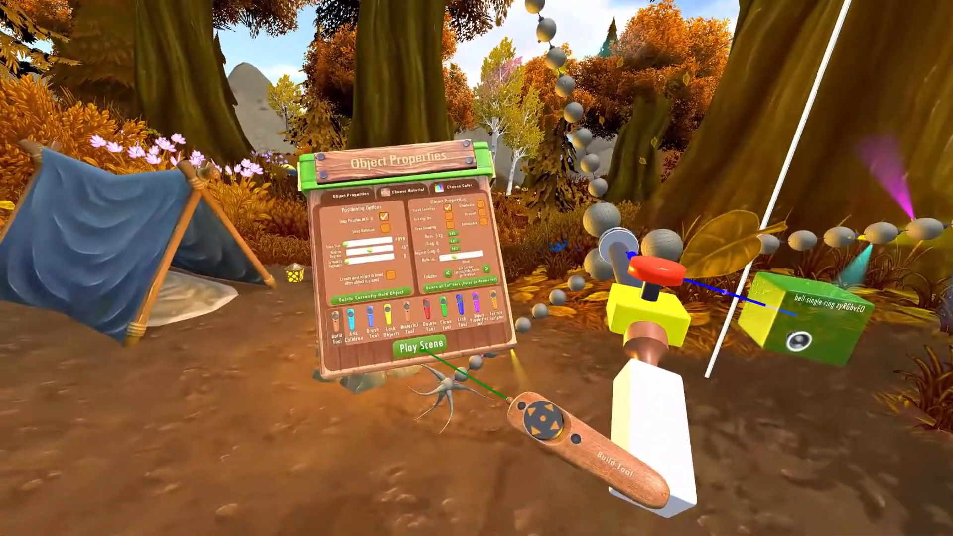
click(425, 349)
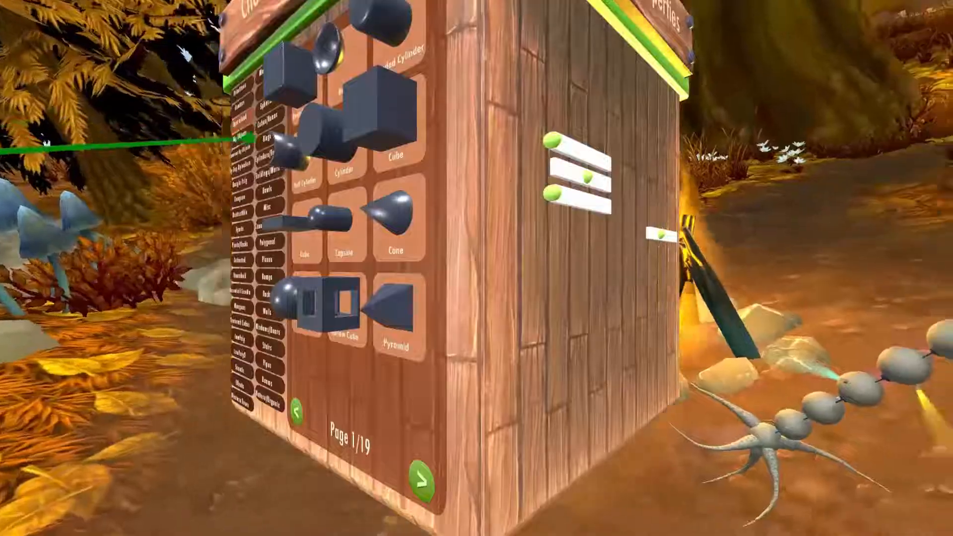
Place a throttle object beside the push button and link it to the motor with the Link Tool
click(471, 300)
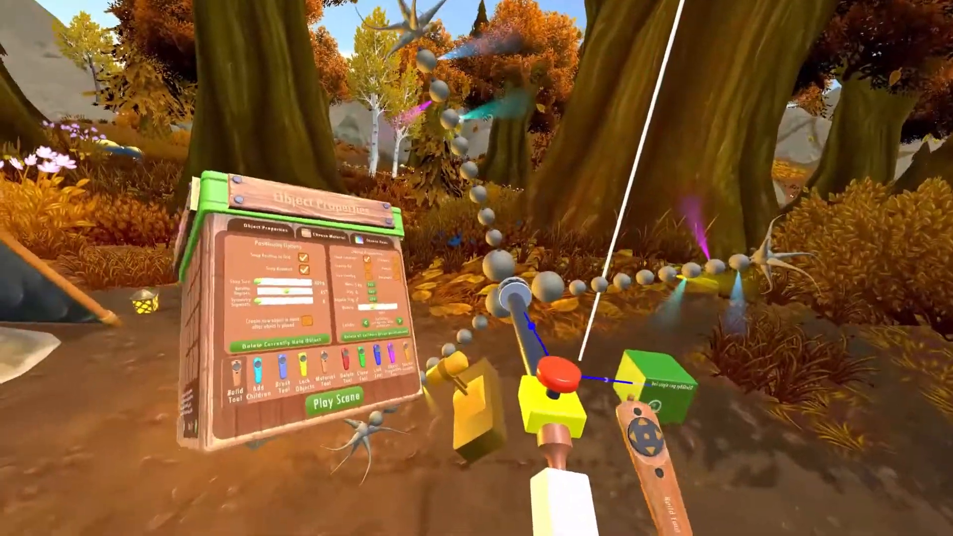
click(441, 335)
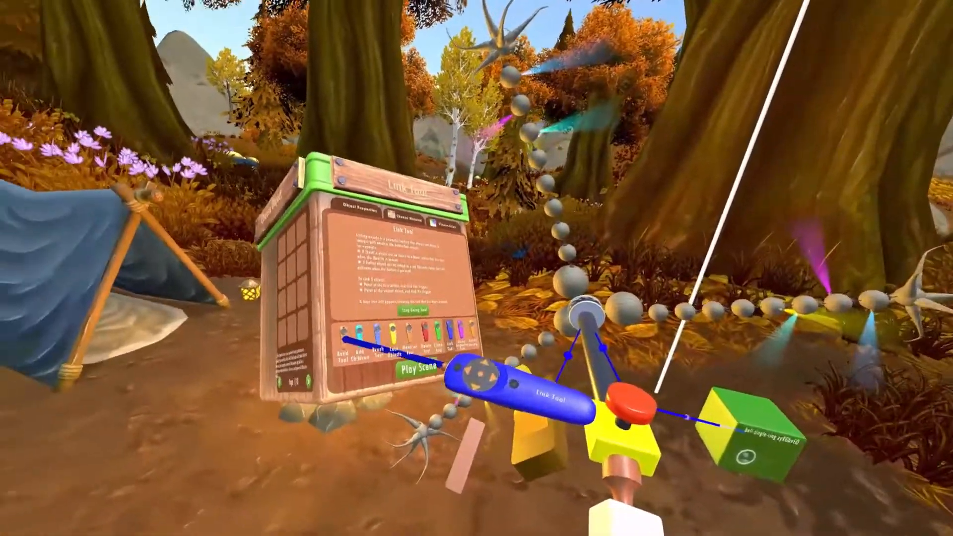
click(344, 337)
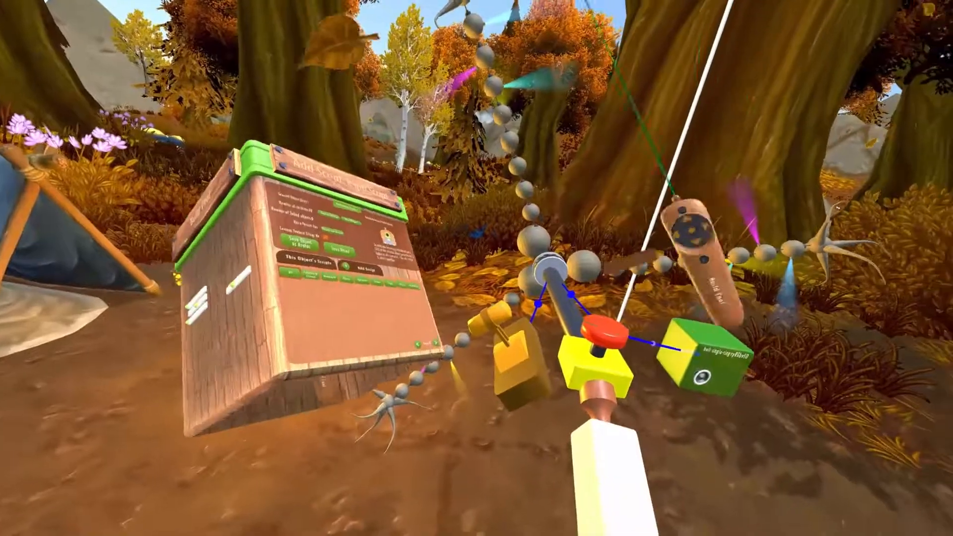
Set the throttle script's initial position to Middle and its Spring to Initial Position option to Yes
click(518, 360)
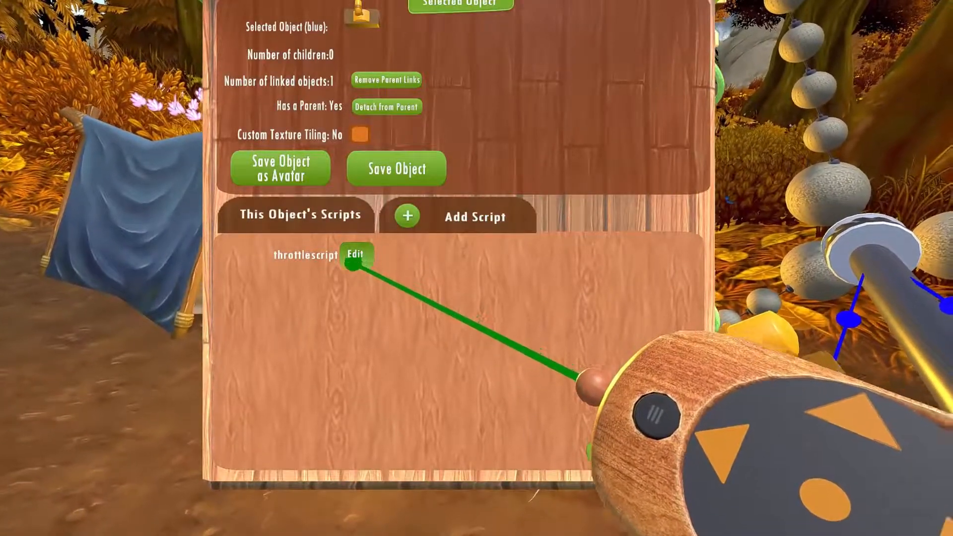
click(353, 262)
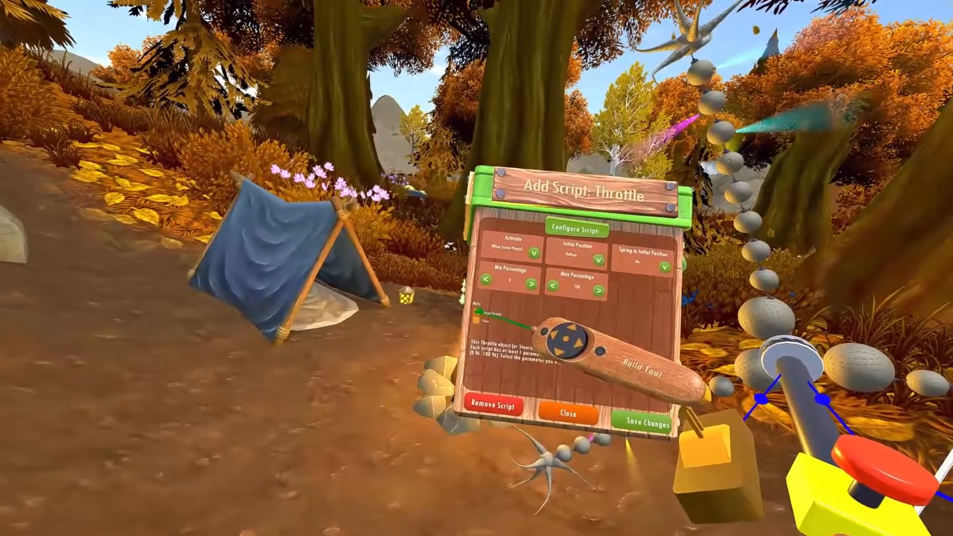
click(474, 309)
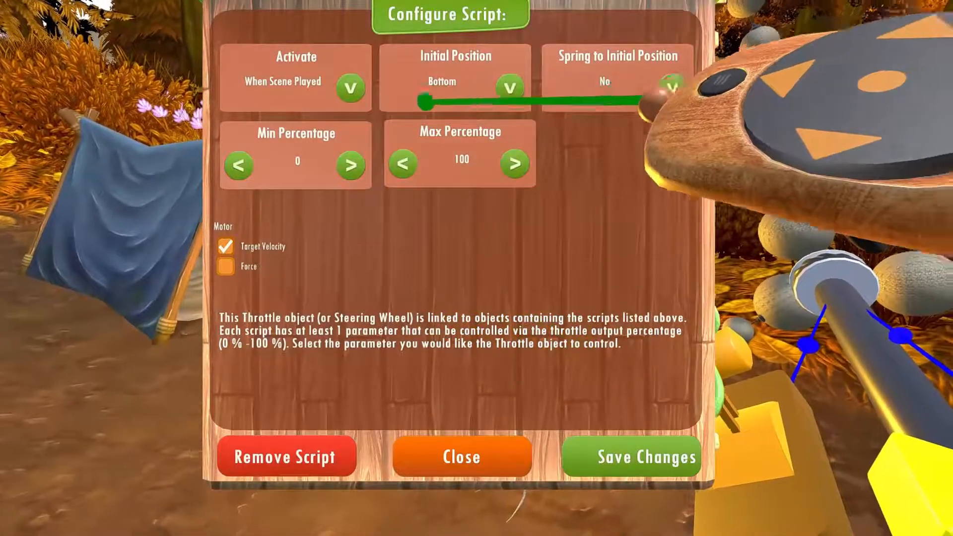
click(510, 88)
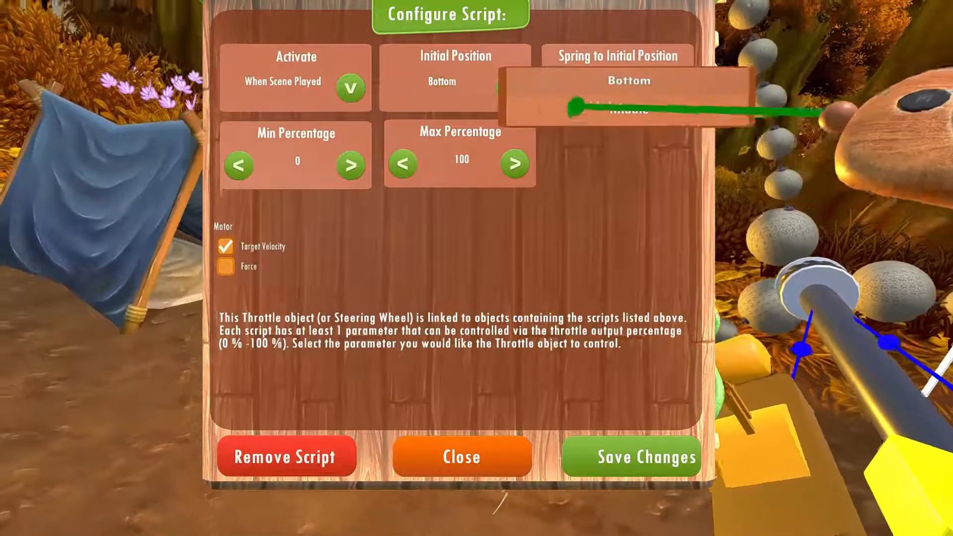
click(630, 119)
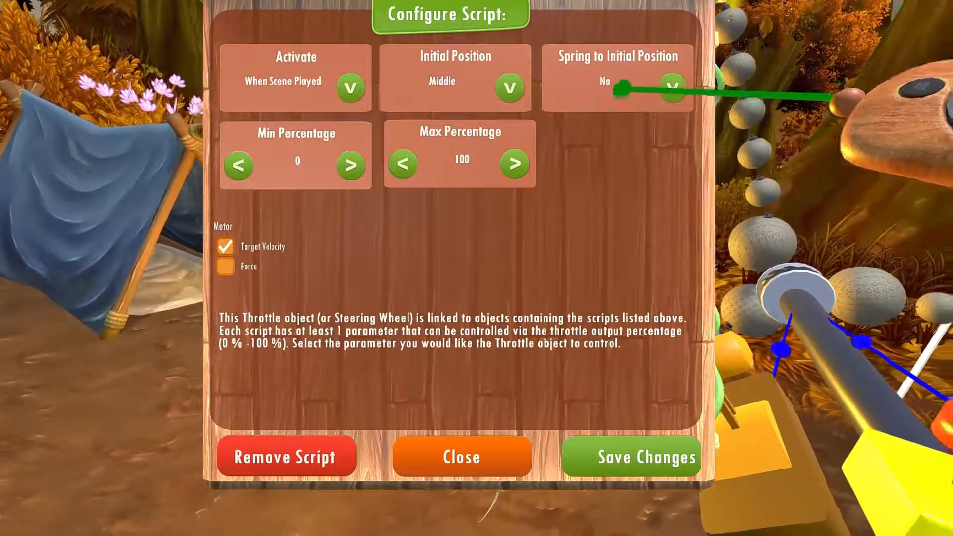
click(672, 88)
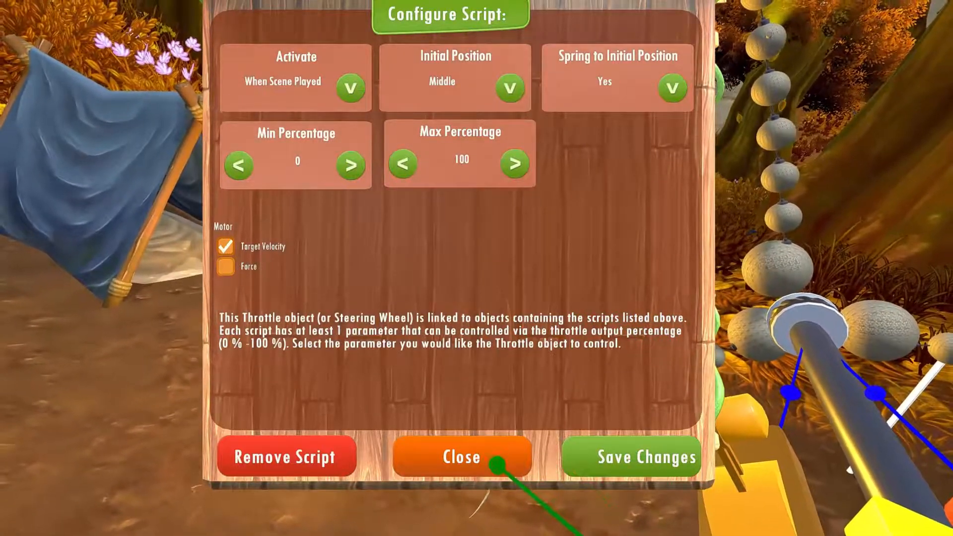
Close the throttle's script configuration, play the scene to test the throttle and return to scene editing
click(500, 465)
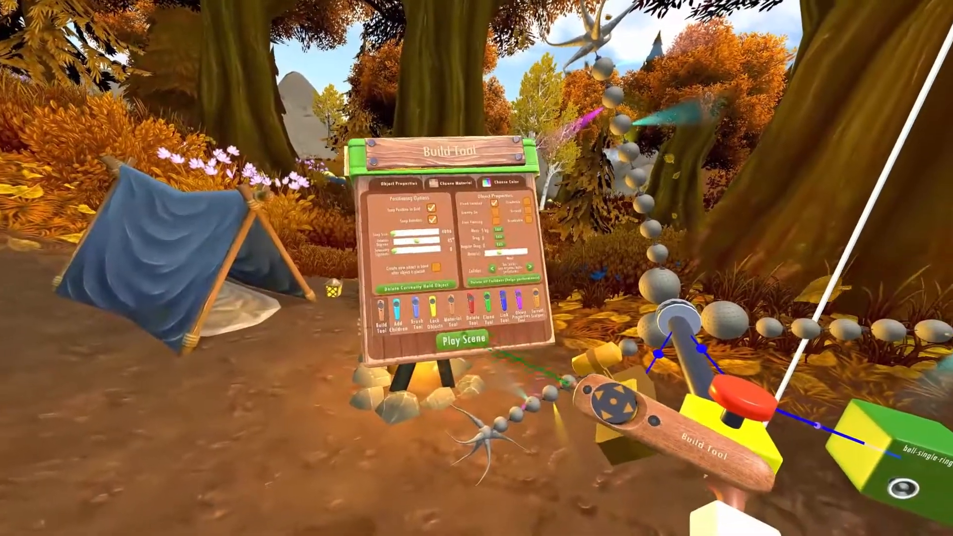
click(465, 342)
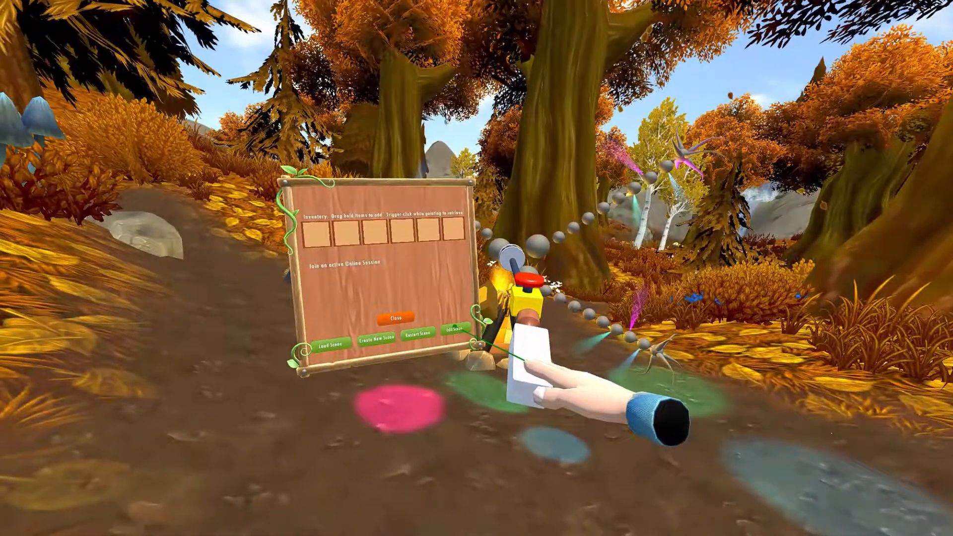
click(455, 327)
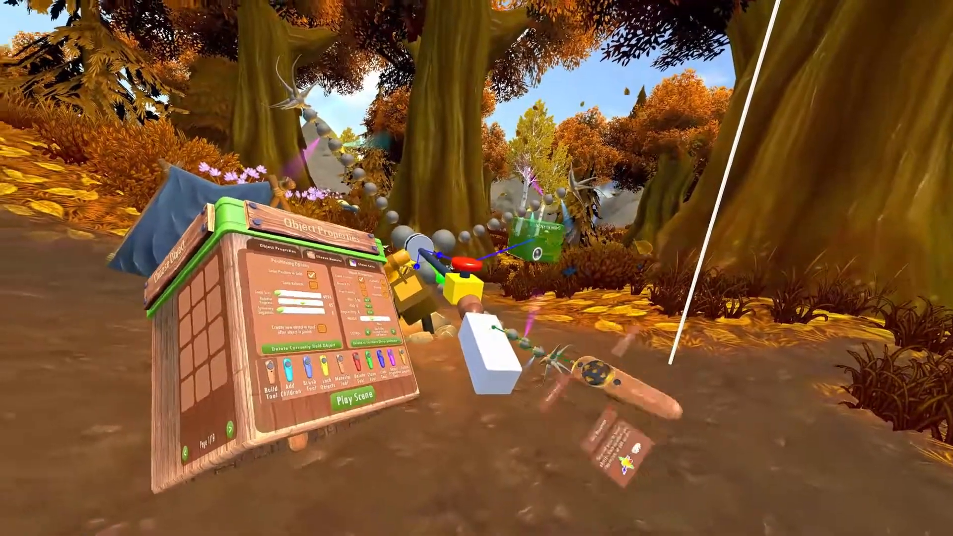
Start saving the push button and motor contraption as a reusable object and name it "handle object"
key(Right)
click(391, 290)
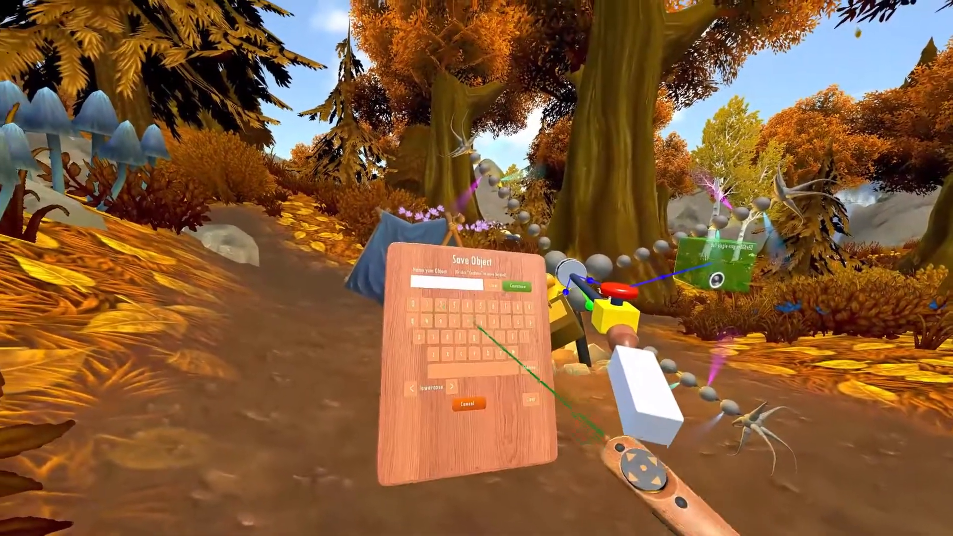
text(h)
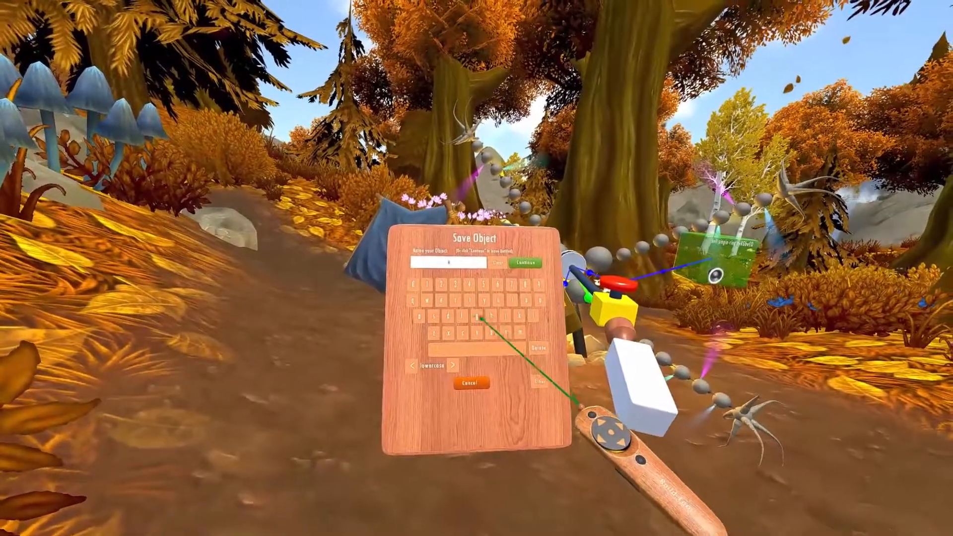
text(n)
click(445, 317)
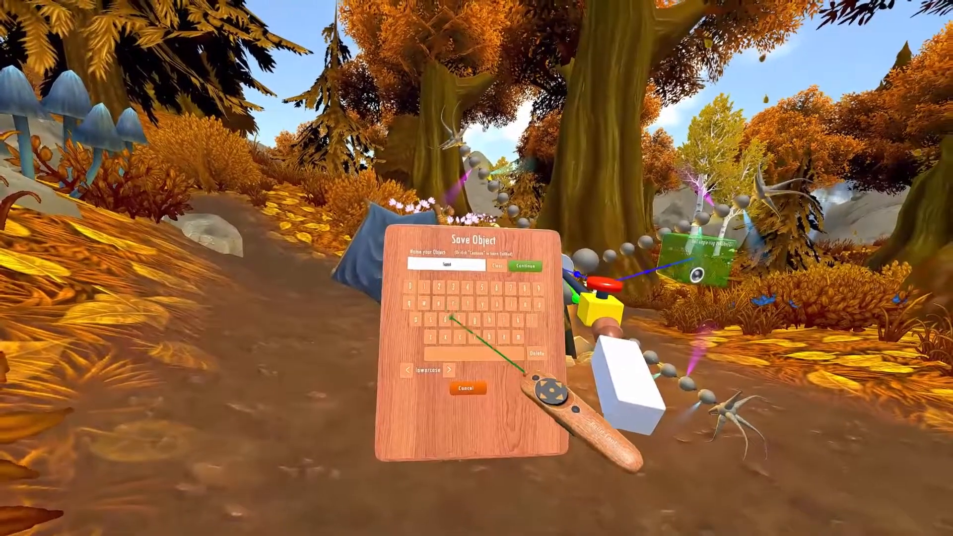
click(526, 331)
click(446, 316)
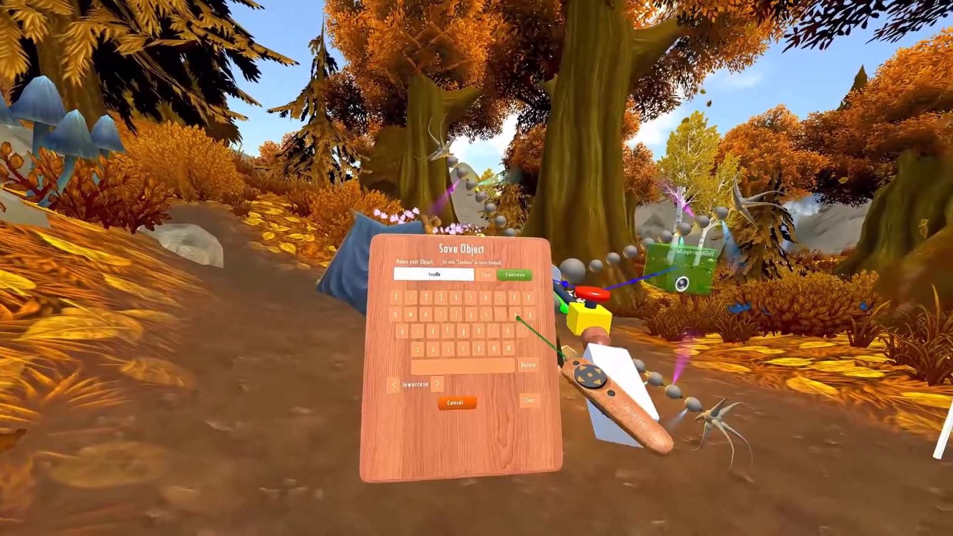
text(objec)
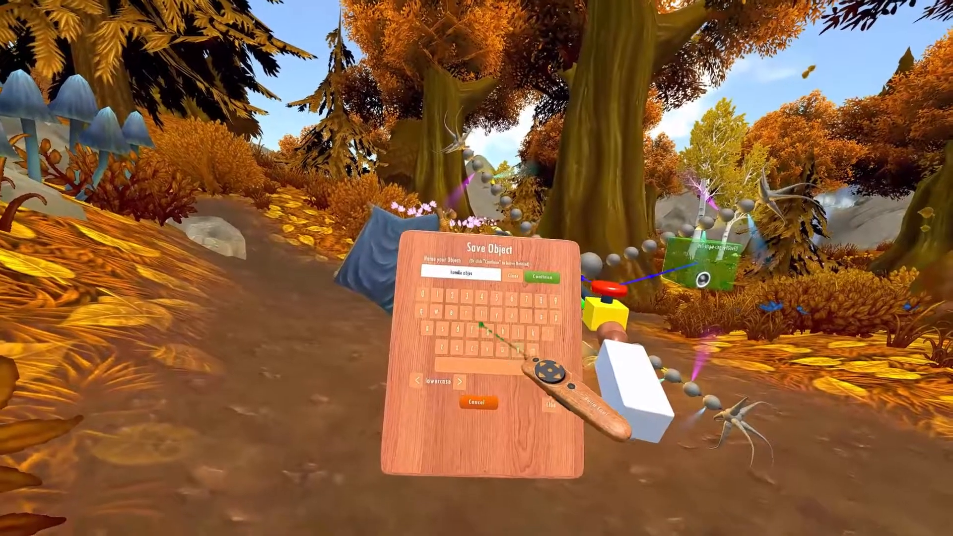
text(t)
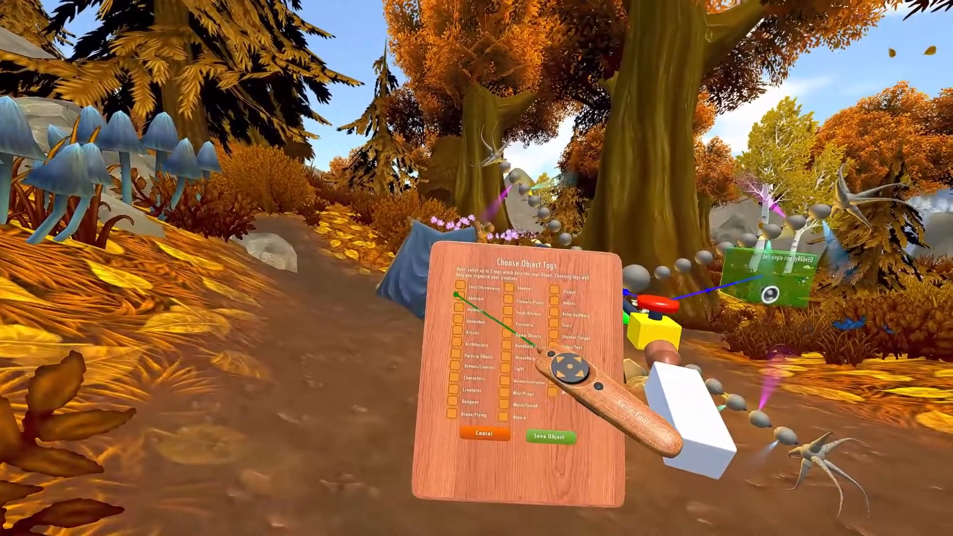
Tag the object and save it with a thumbnail photo, and list all saved objects under My Objects
click(456, 294)
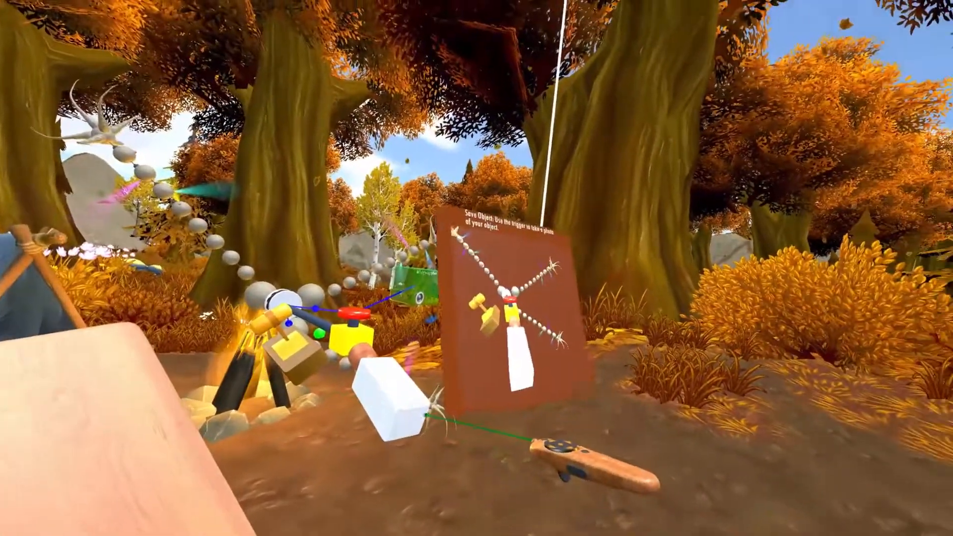
click(426, 414)
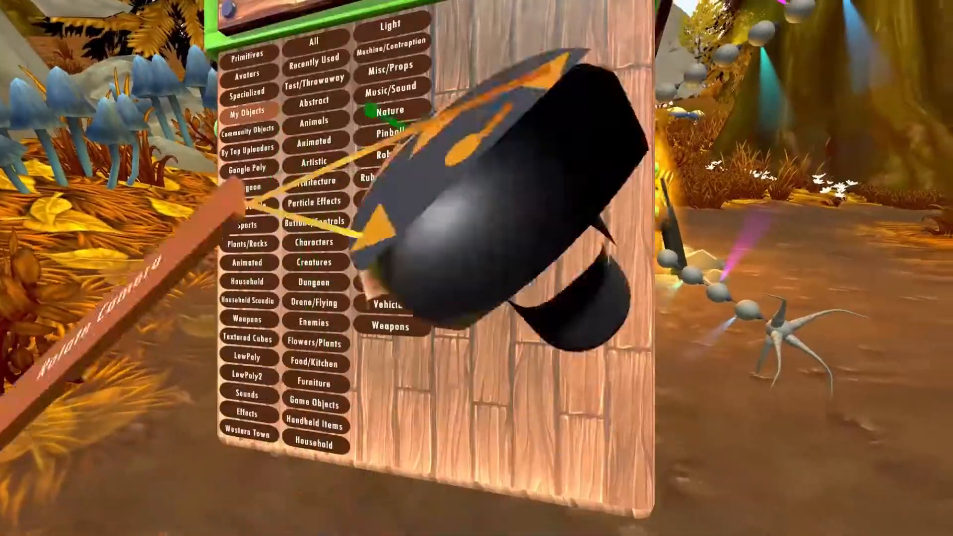
click(328, 34)
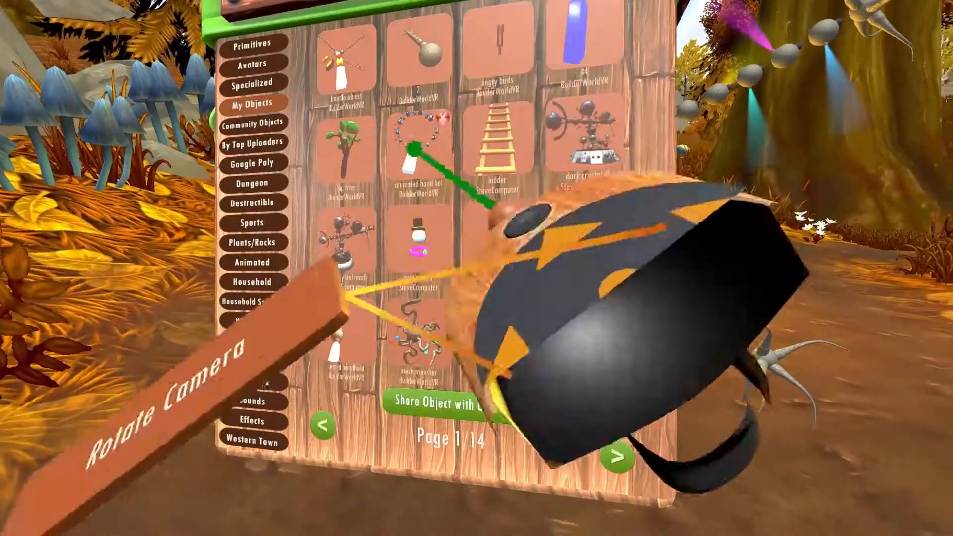